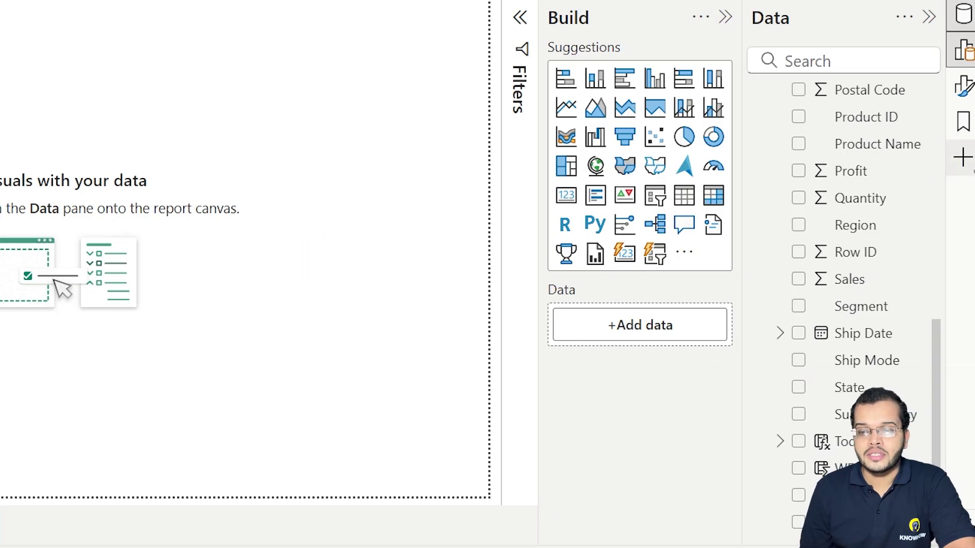
- In the Data pane, collapse the Orders table and expand the Data table's fields
scroll(909, 163, "up", 10)
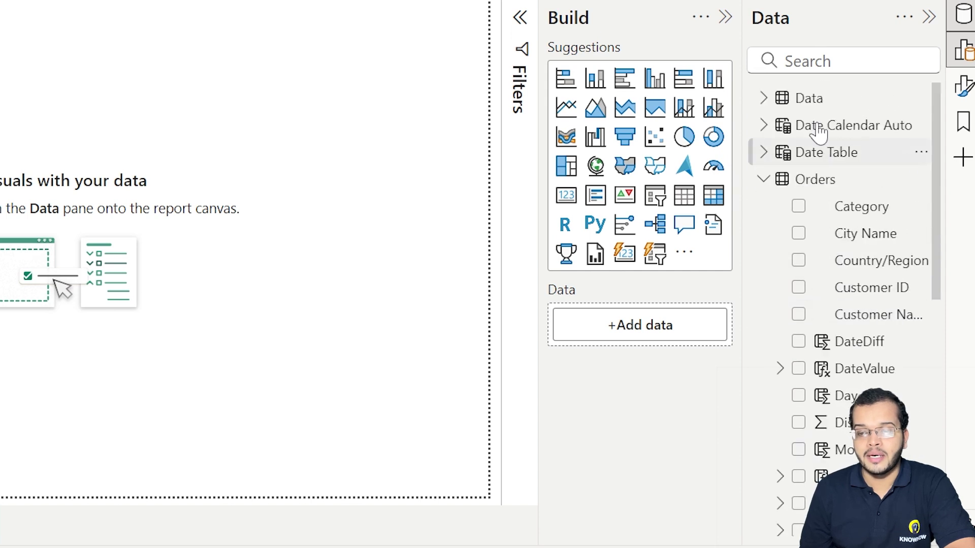
left_click(763, 179)
left_click(763, 98)
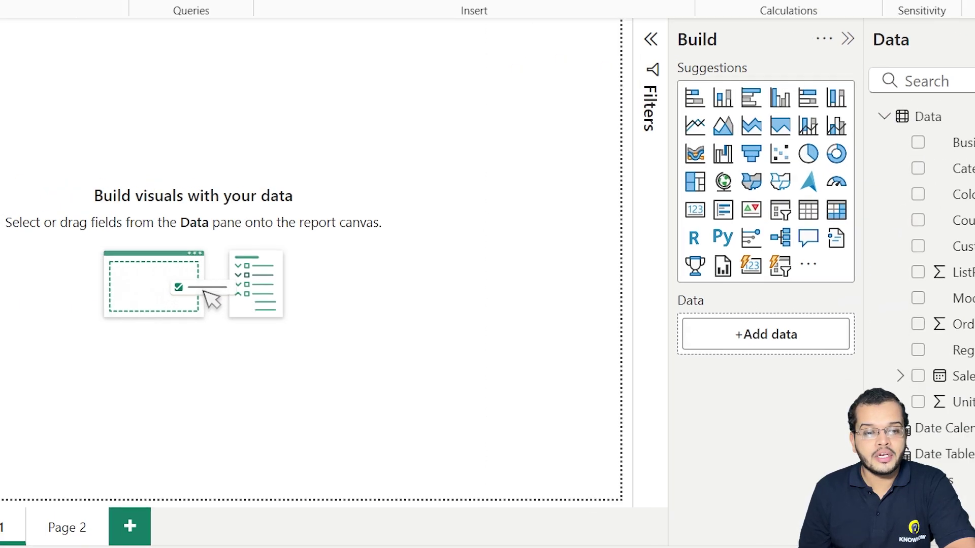
- In Table view, select the Data table's SalesDate column and start a new calculated table
left_click(17, 114)
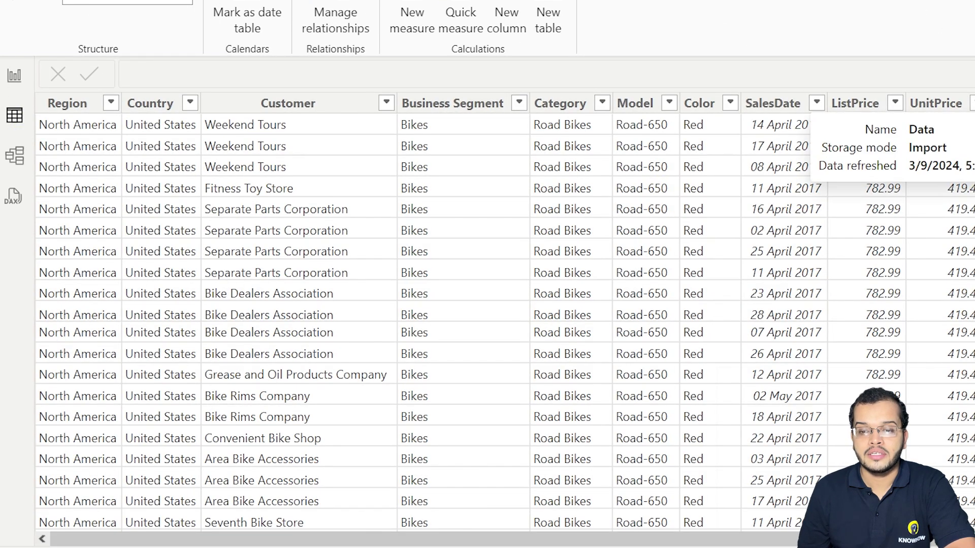
left_click(777, 104)
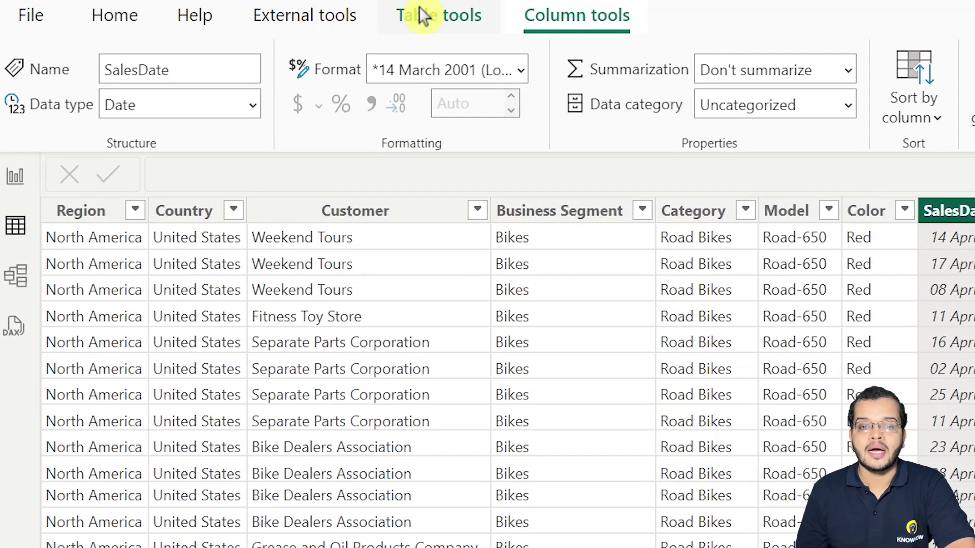
left_click(423, 16)
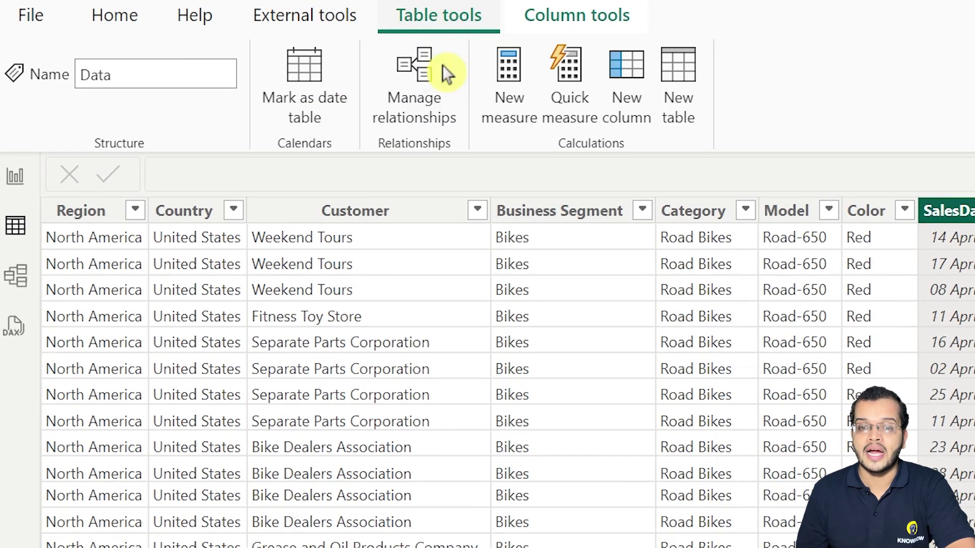
left_click(689, 71)
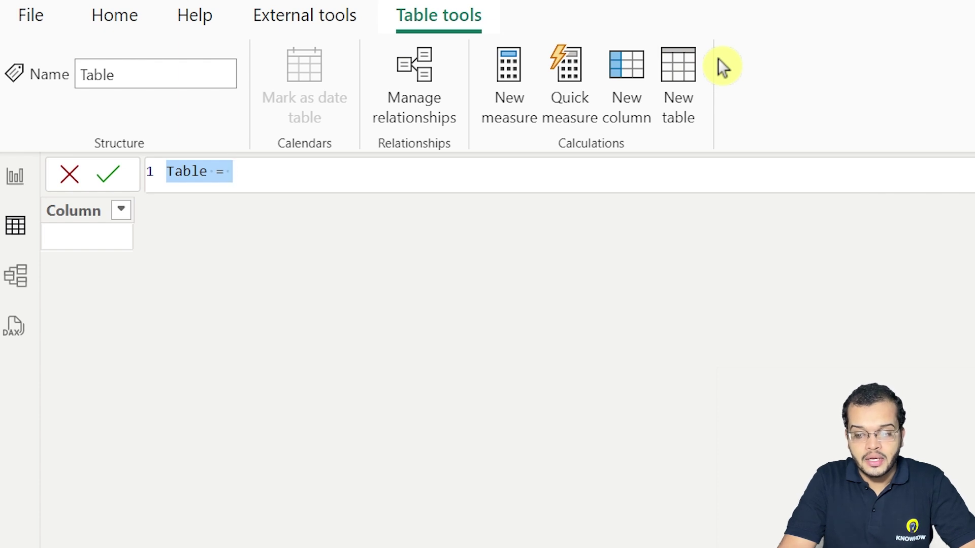
- Rename the new calculated table to NewDateTable in the formula bar
type("Date")
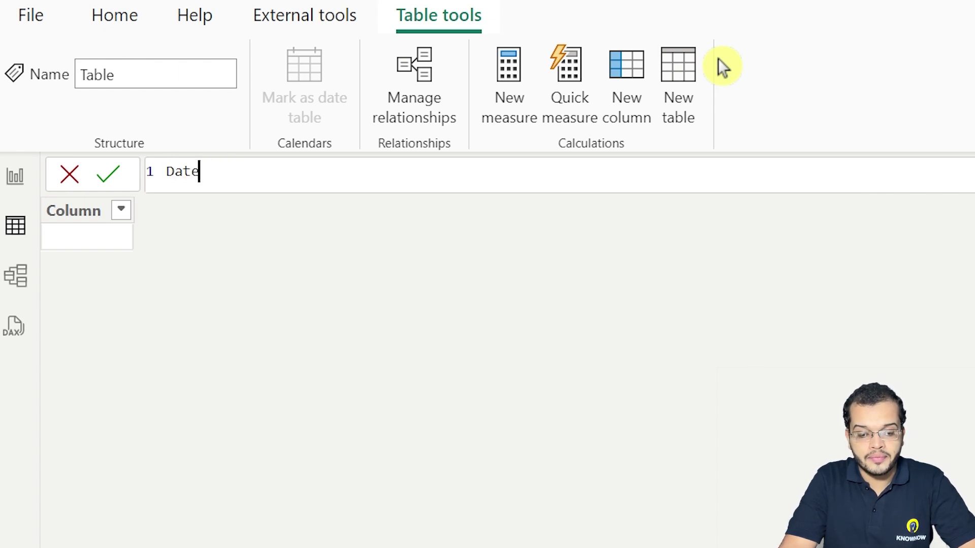
type("TableCr")
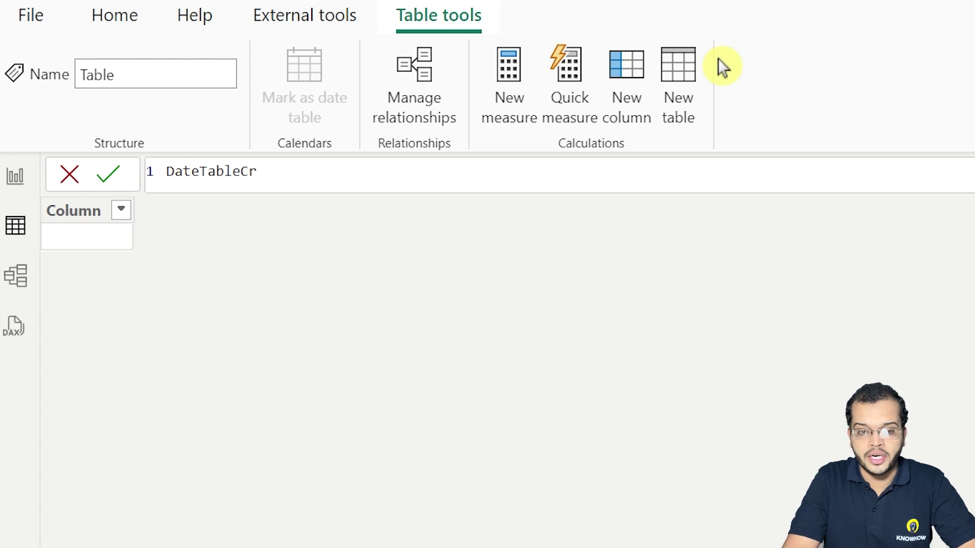
key("BackSpace")
key("BackSpace")
key("Left")
key("Left")
key("Left")
key("Left")
key("Left")
key("Left")
key("Left")
key("Left")
key("Left")
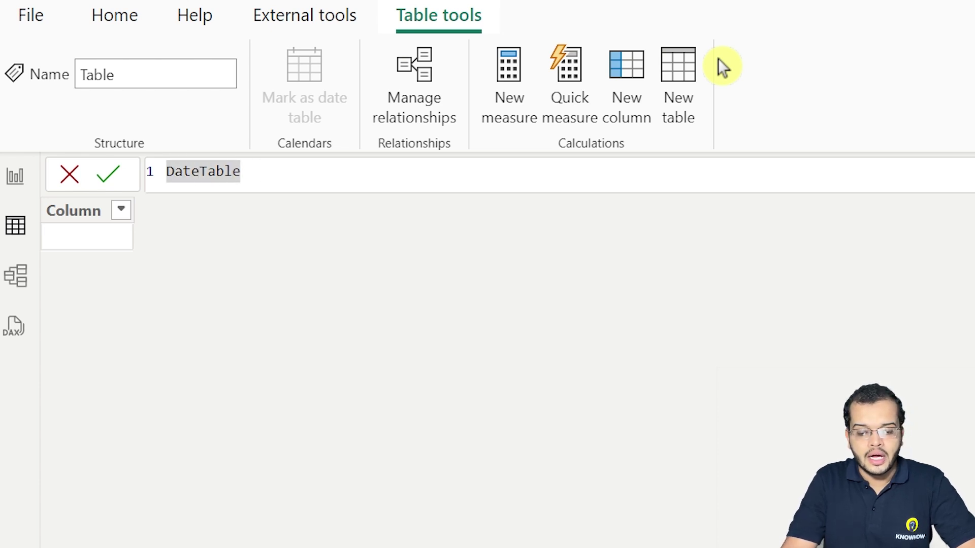
type("New")
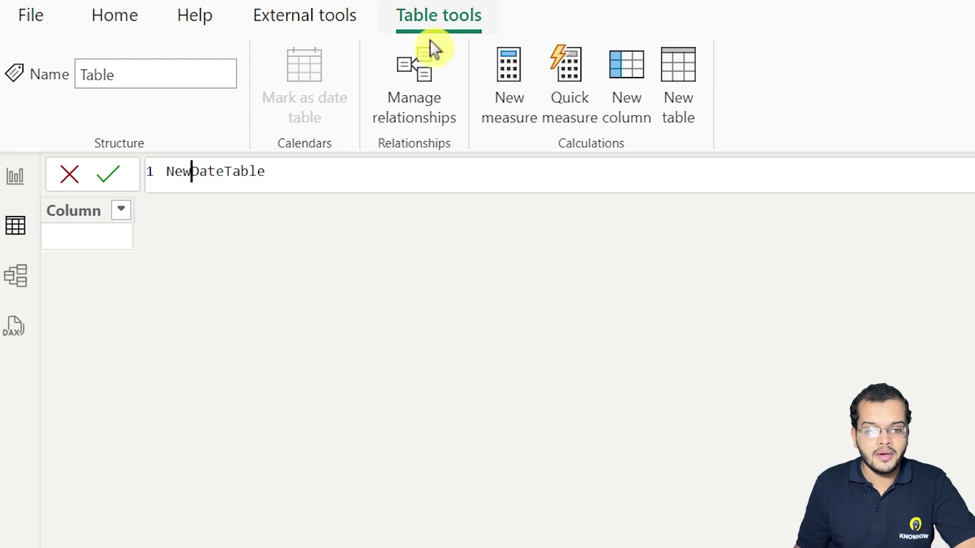
key("End")
type("=")
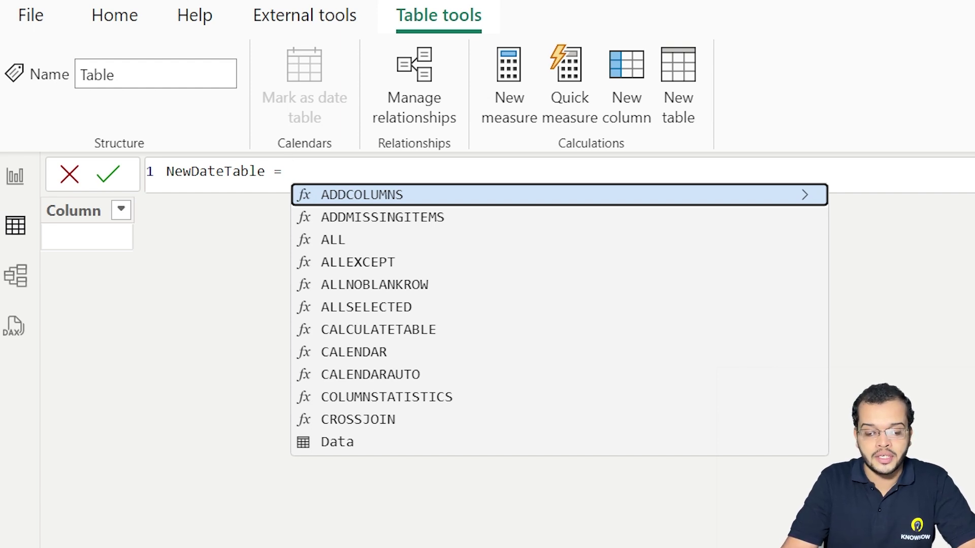
- Begin the formula with CALENDAR and start typing FIRSTDATE as its start date
type("CALE")
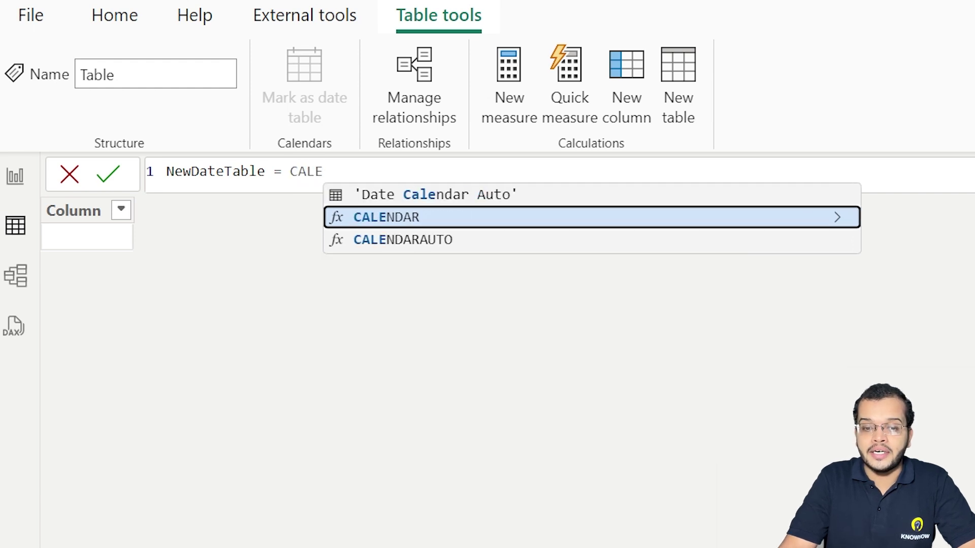
left_click(390, 216)
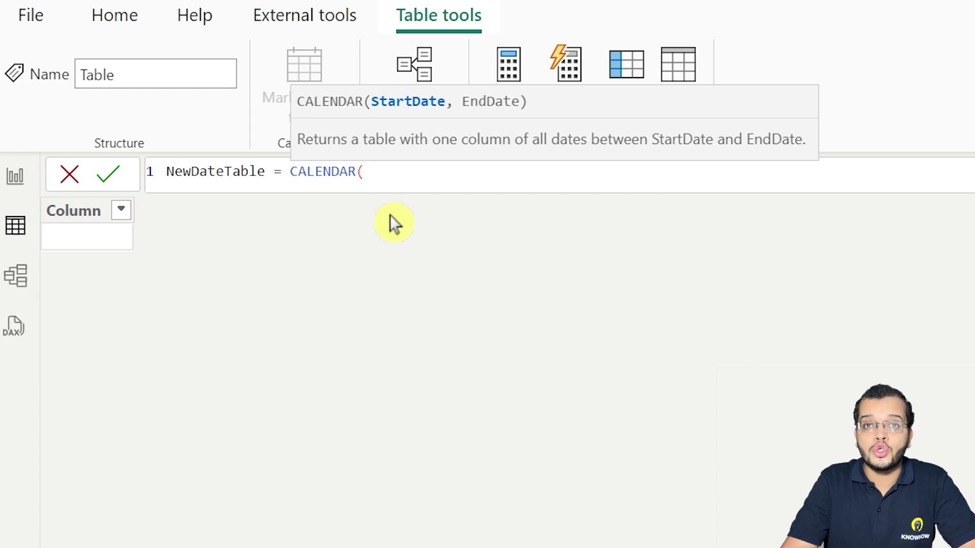
type("FIRSTDA")
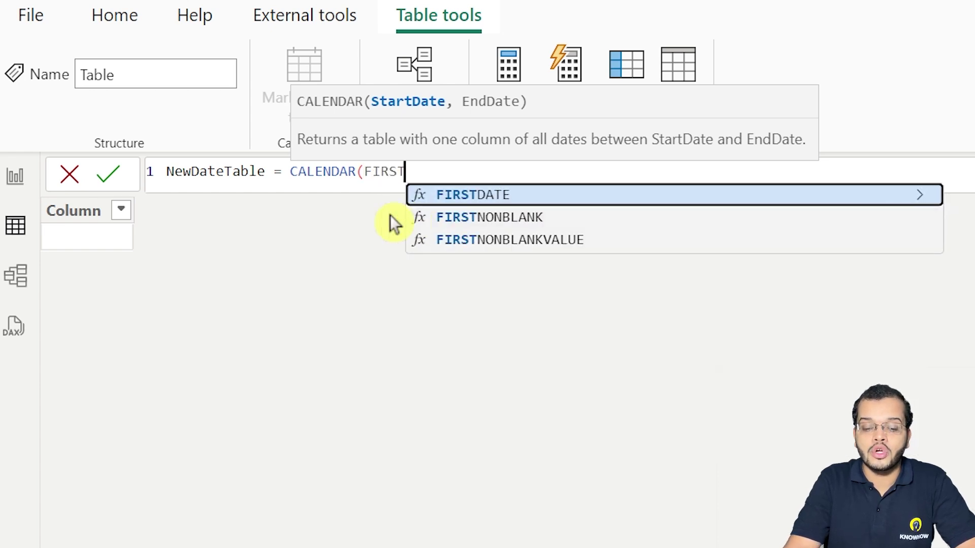
- Use FIRSTDATE(Data[SalesDate]) as the CALENDAR start date
left_click(492, 197)
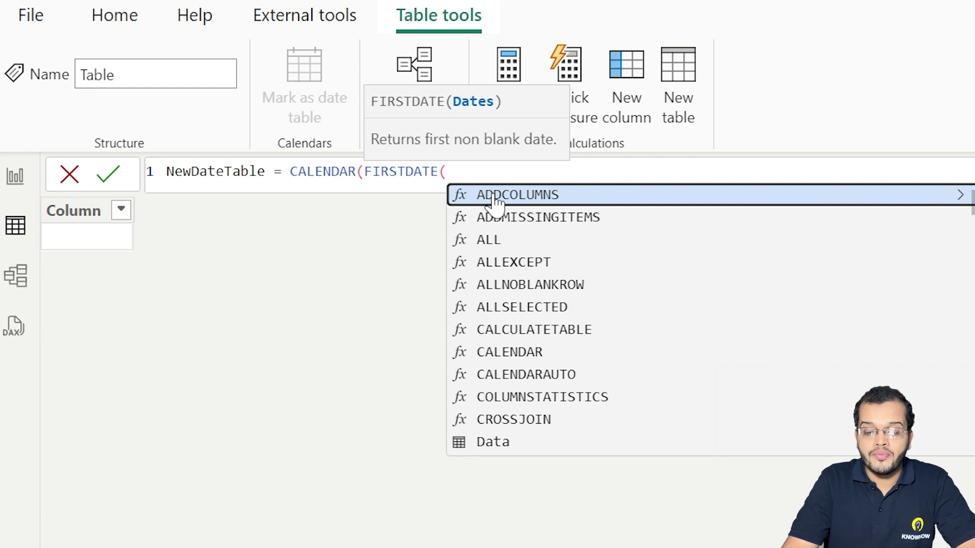
type("SALES")
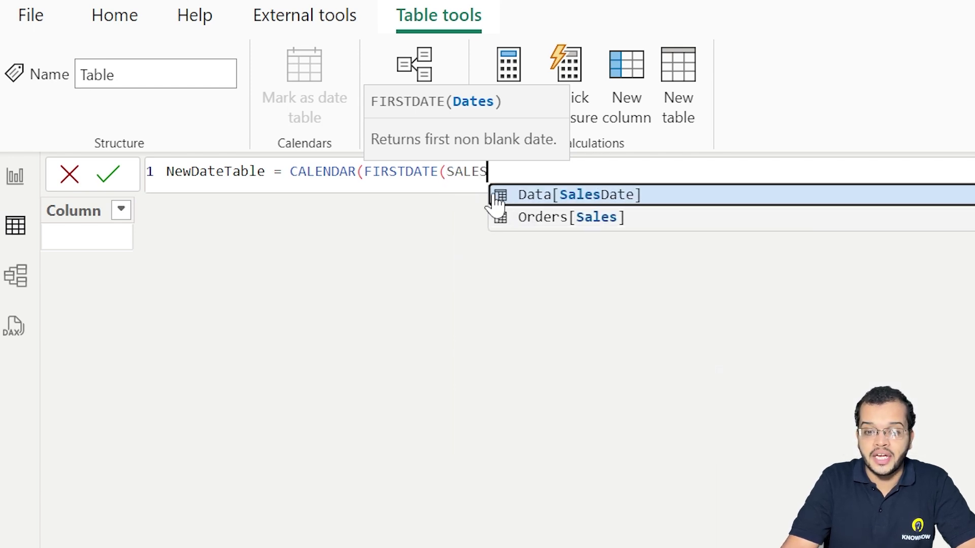
key("Tab")
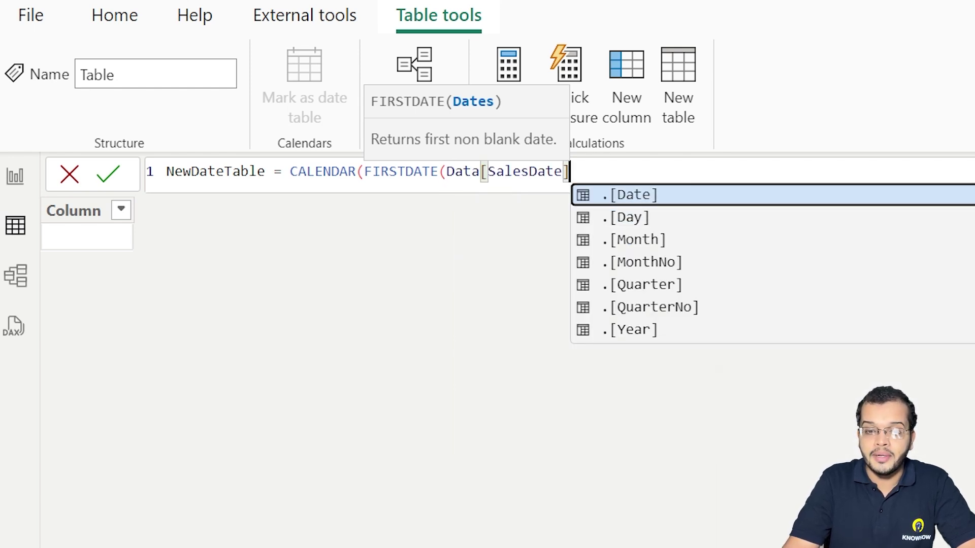
type(")")
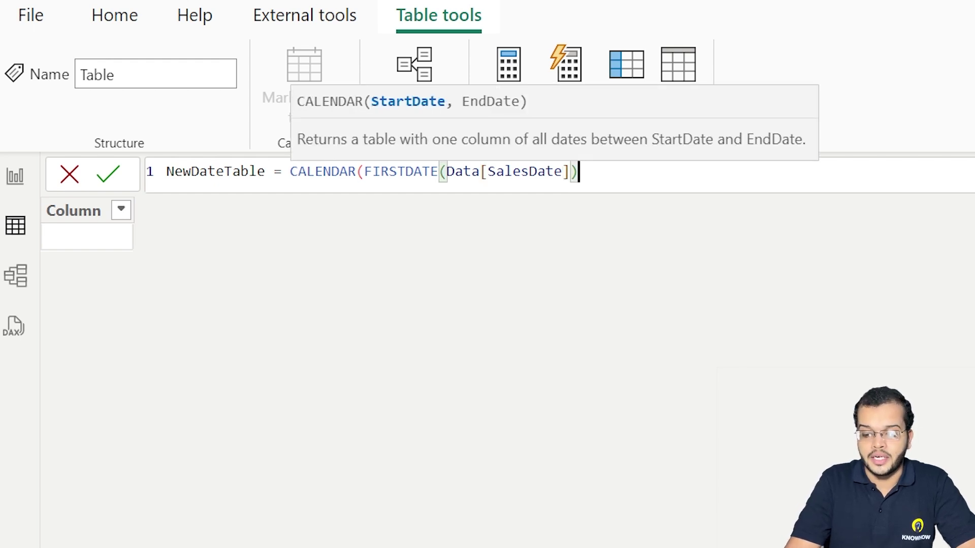
type(",")
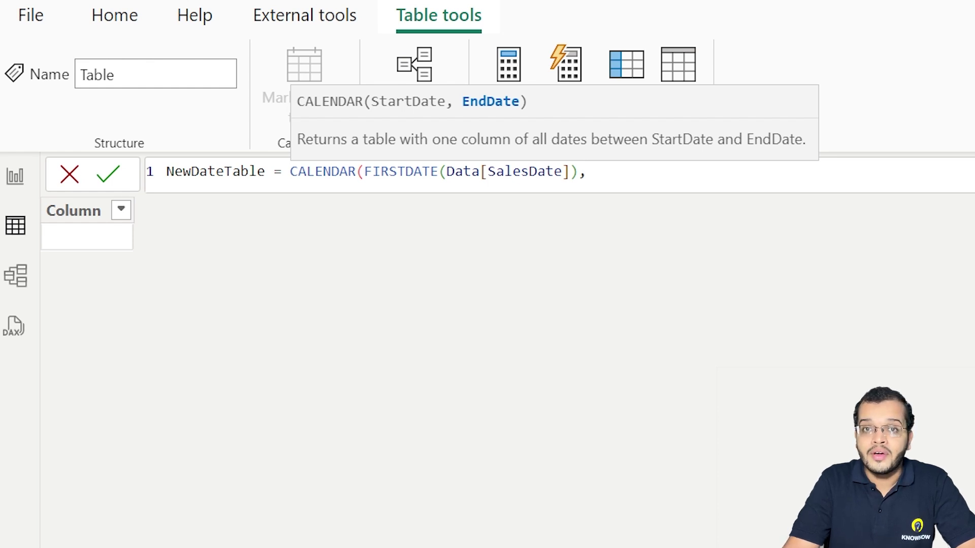
- Add LASTDATE(Data[SalesDate]) as the end date and commit the NewDateTable formula
type("LAST")
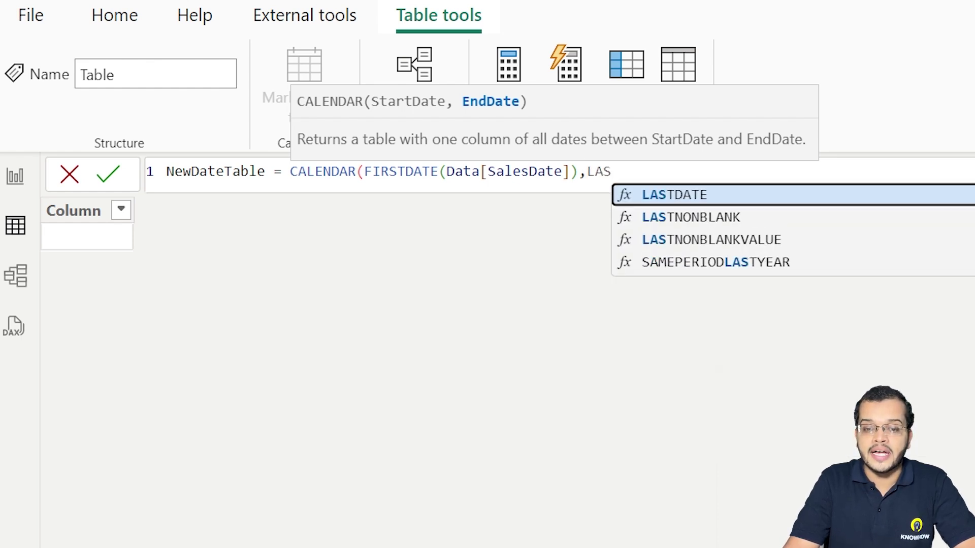
left_click(709, 198)
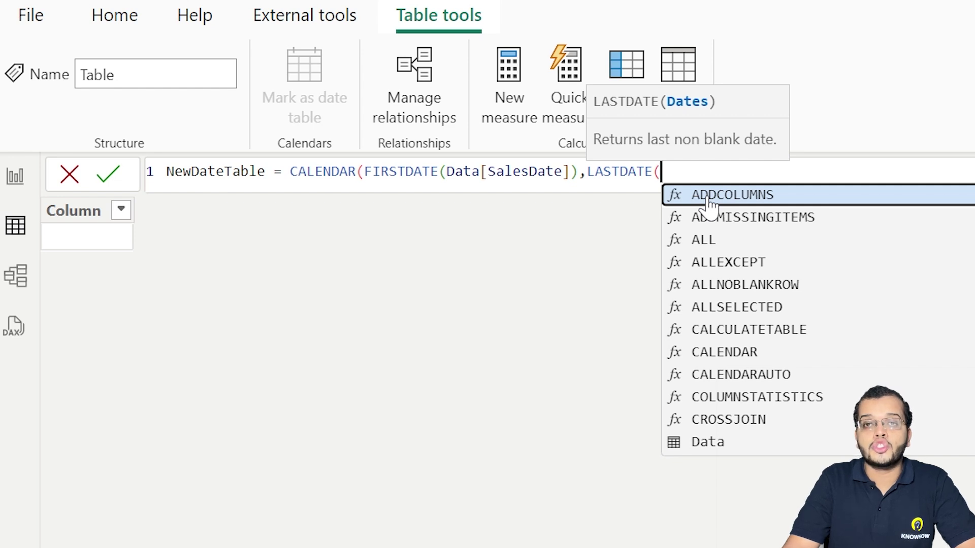
type("SALES")
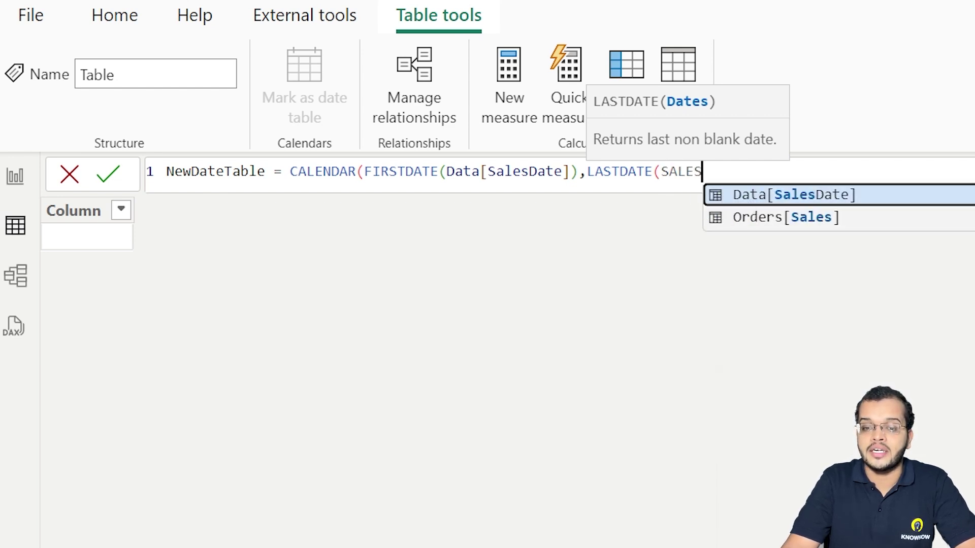
key("Tab")
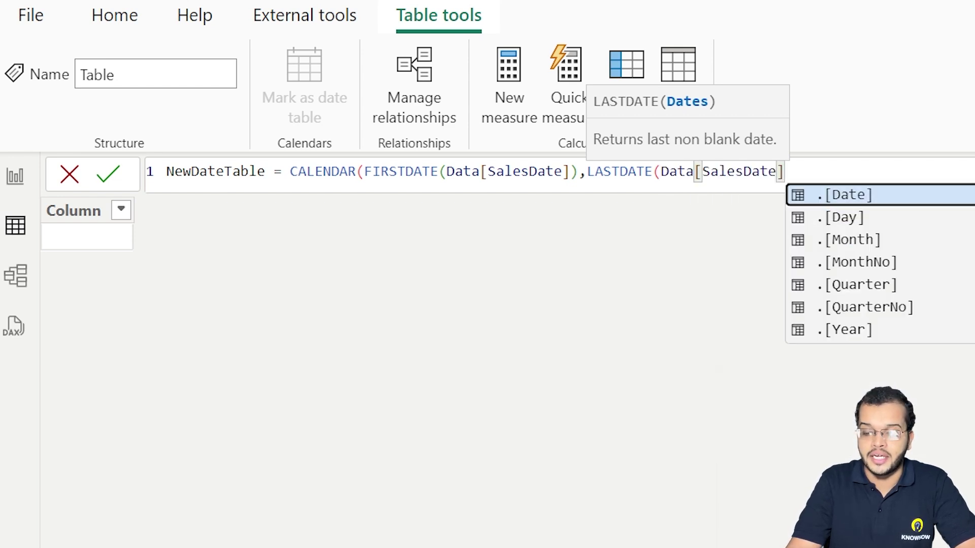
type("))")
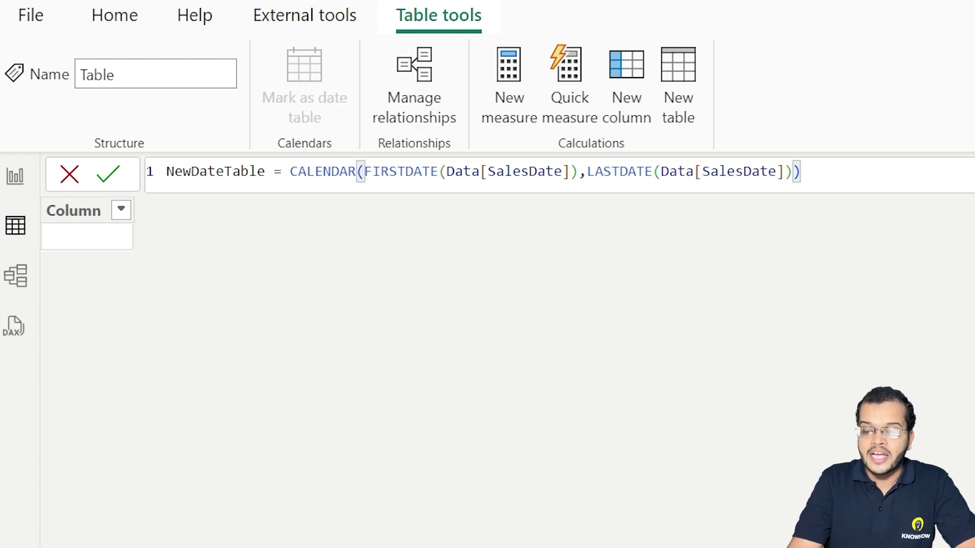
key("Return")
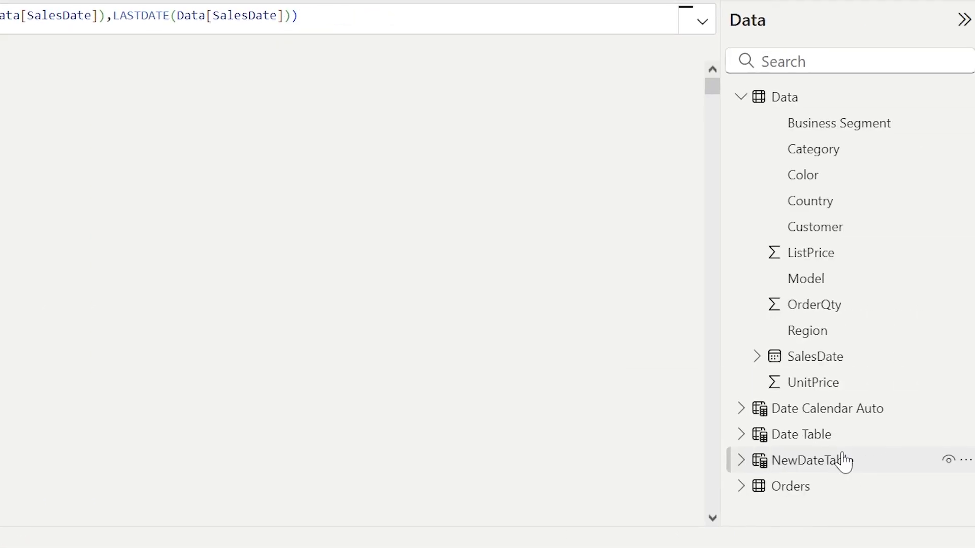
- Expand NewDateTable, its Date column and the Date Hierarchy in the Data pane
left_click(741, 461)
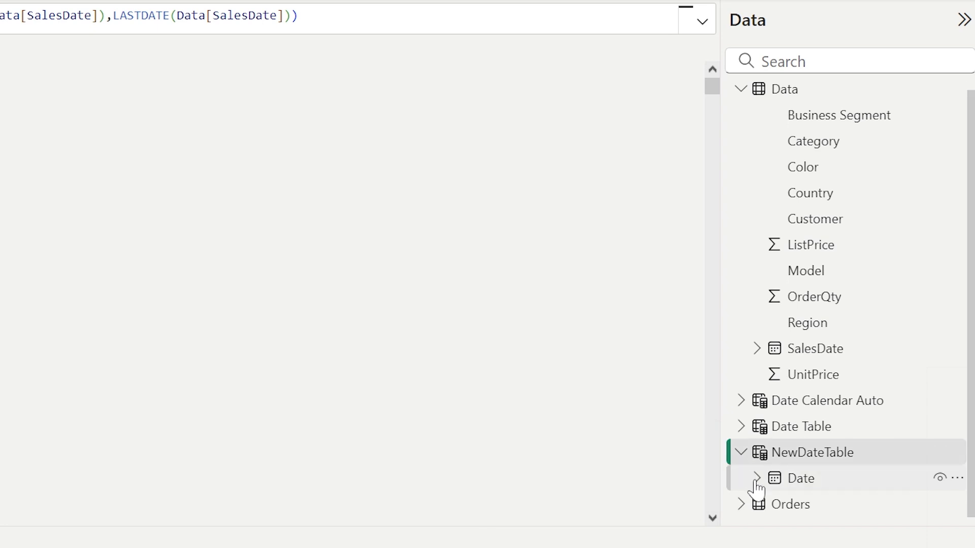
left_click(756, 480)
left_click(773, 480)
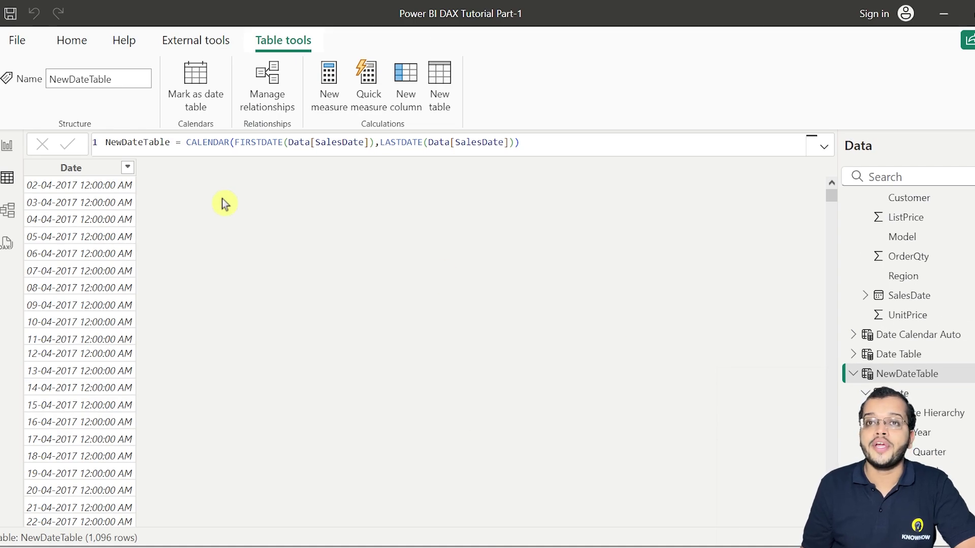
- Mark NewDateTable as a date table using the Date column and save
left_click(199, 89)
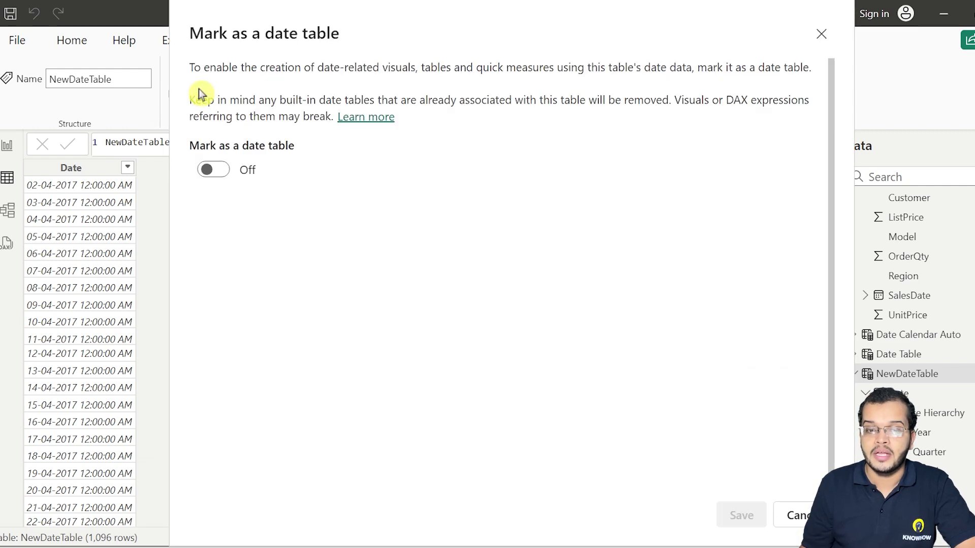
left_click(208, 170)
left_click(260, 230)
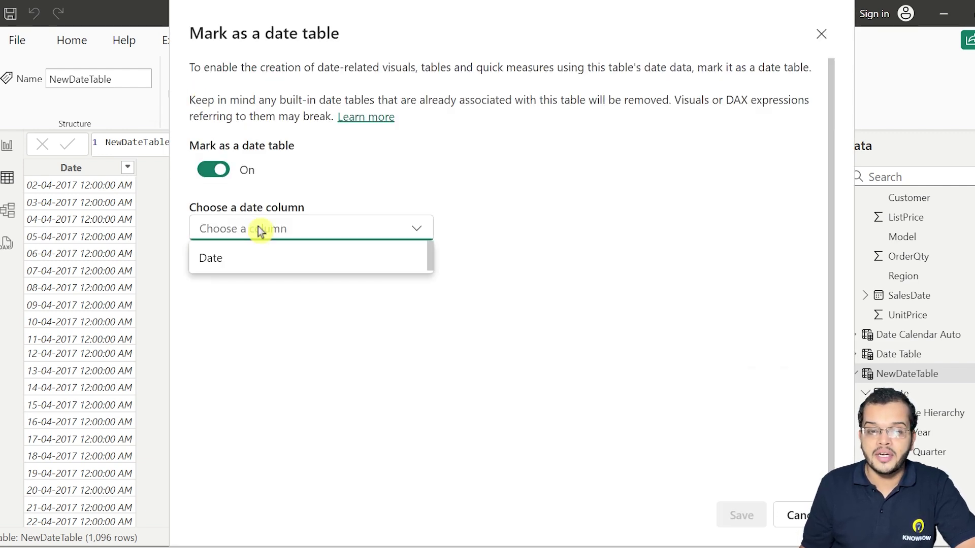
left_click(256, 260)
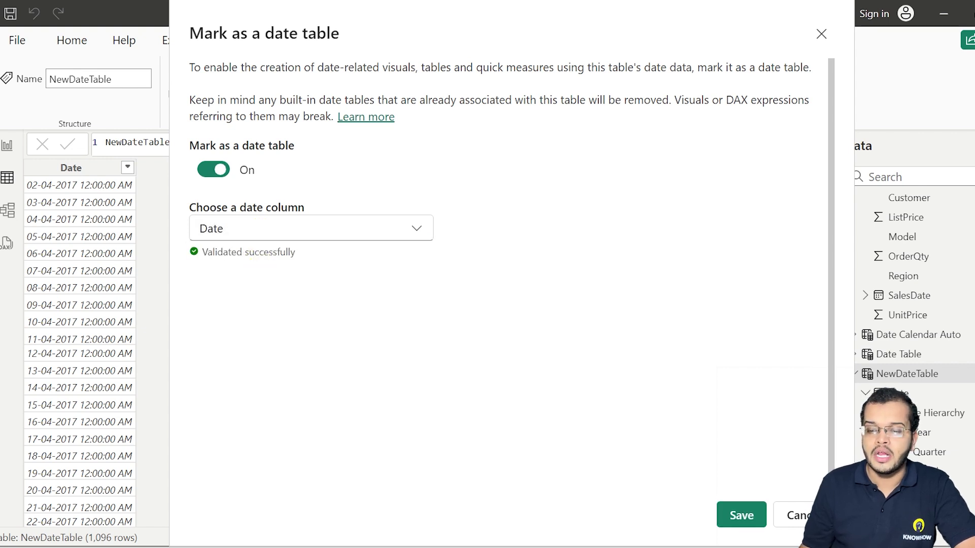
left_click(743, 519)
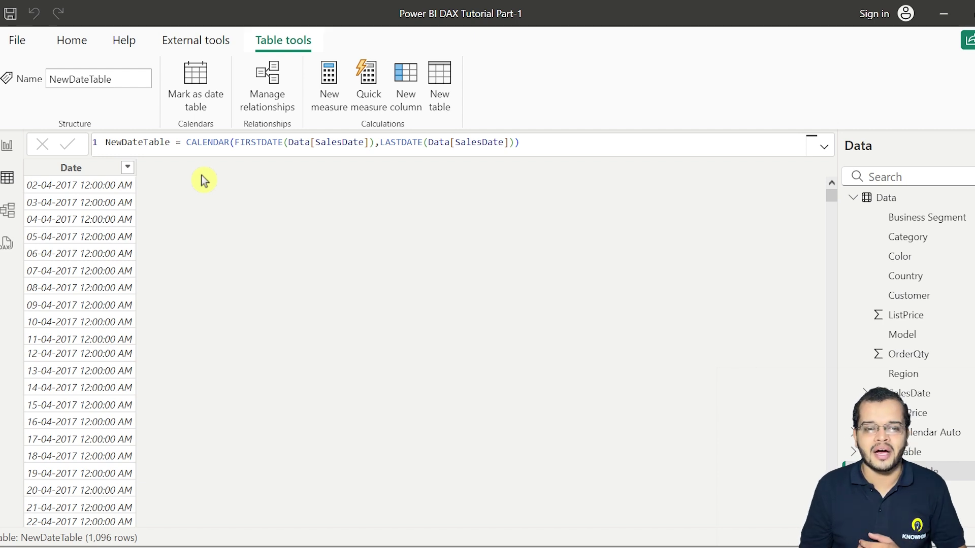
left_click(7, 145)
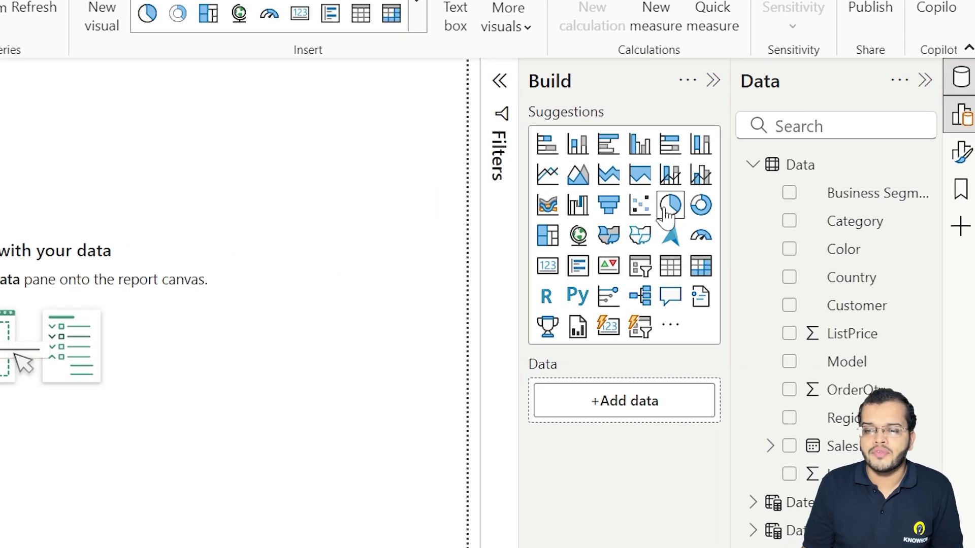
- Add an enlarged pie chart with Category as legend and Sum of ListPrice as values
left_click(669, 206)
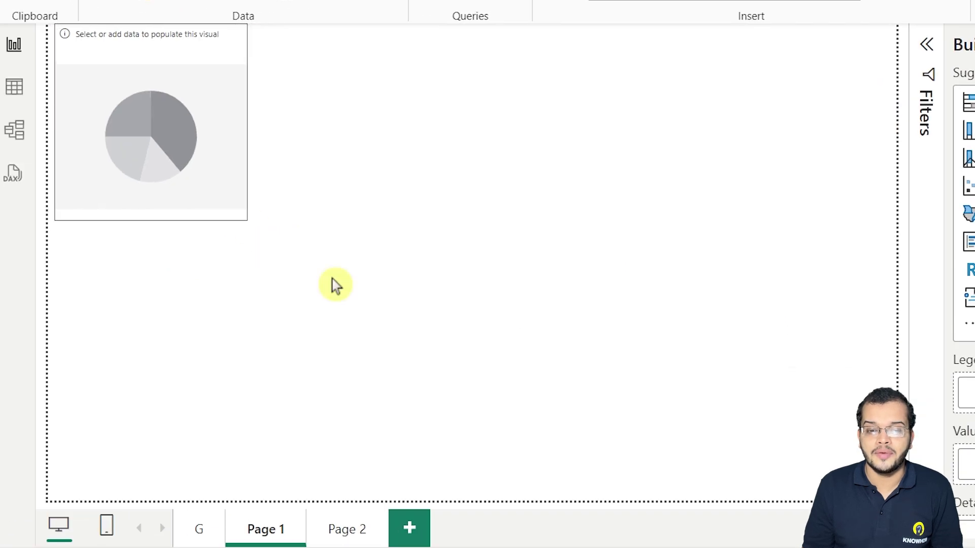
left_click_drag(247, 220, 623, 382)
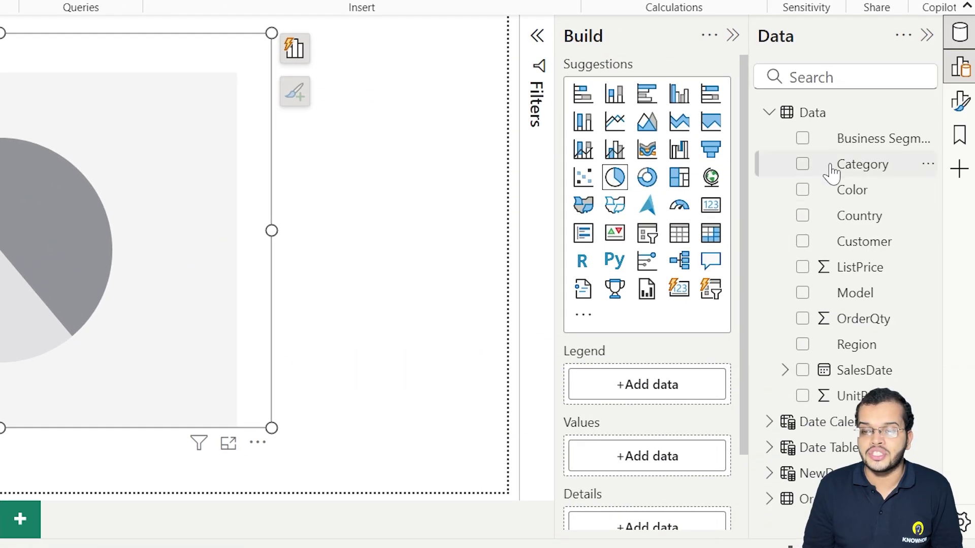
left_click_drag(832, 172, 653, 396)
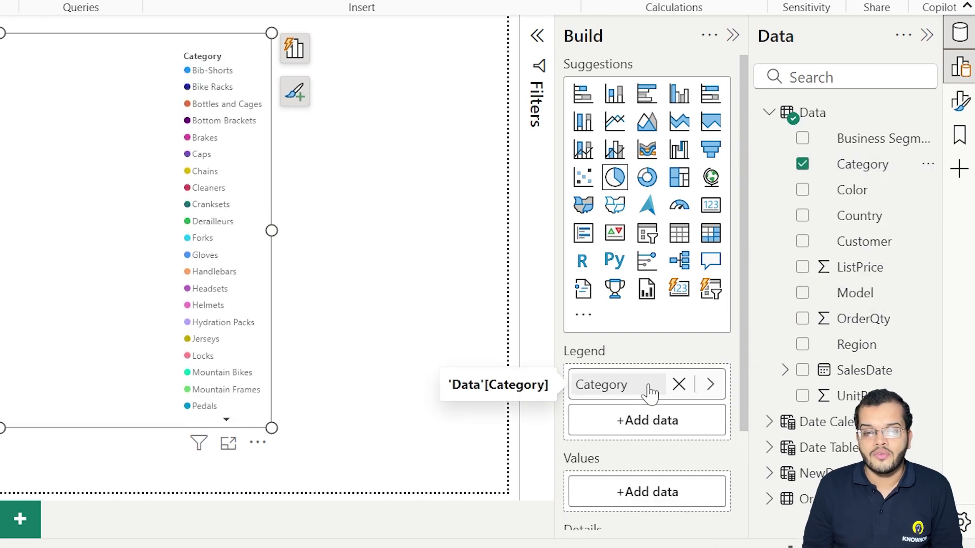
scroll(649, 394, "down", 3)
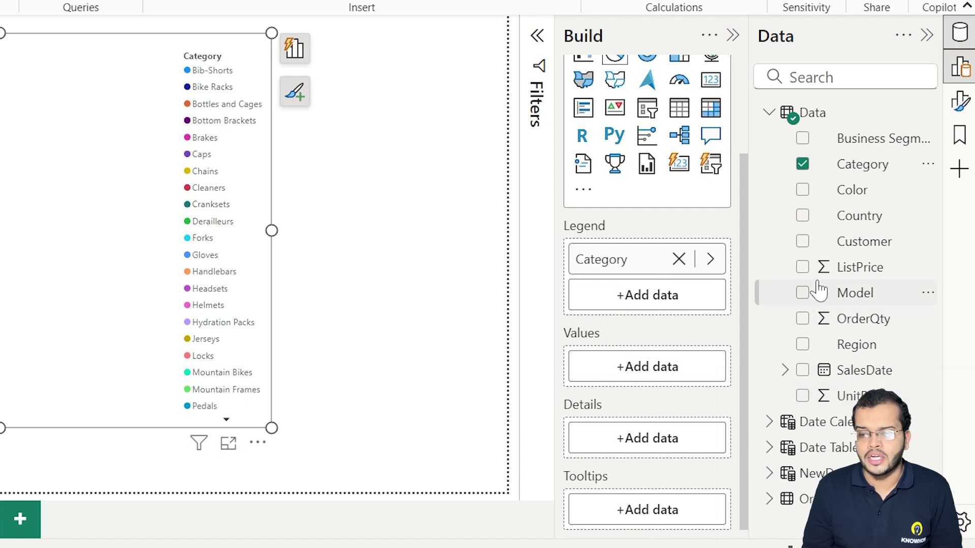
left_click_drag(825, 267, 642, 364)
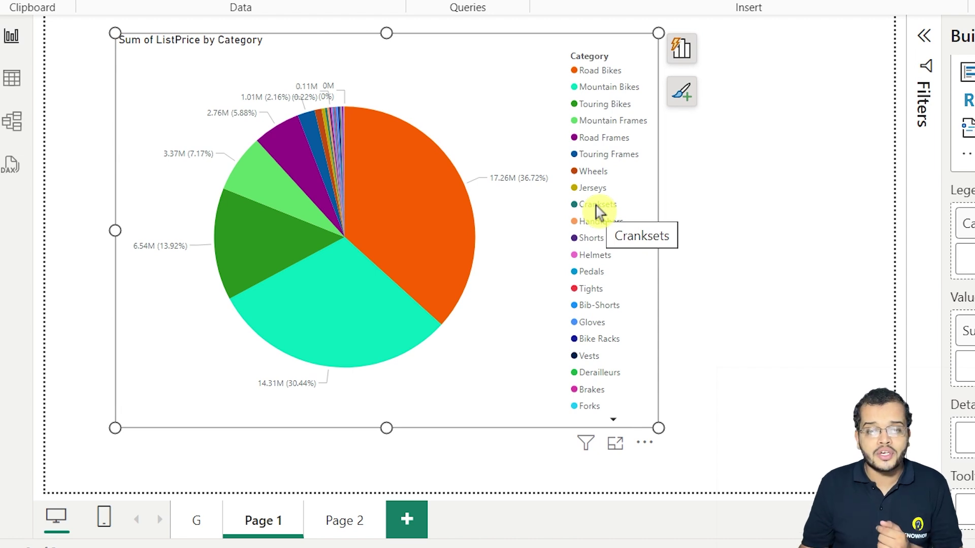
mouse_move(310, 138)
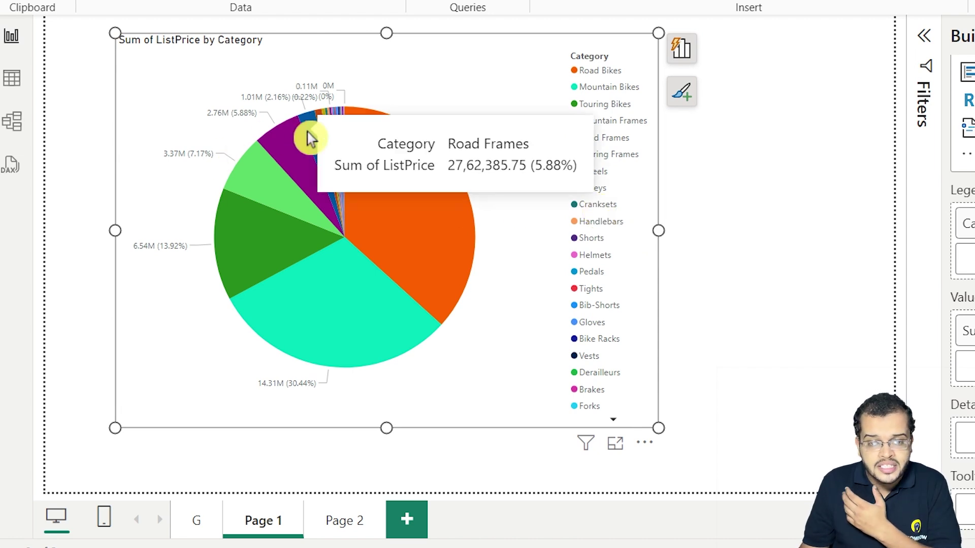
mouse_move(369, 200)
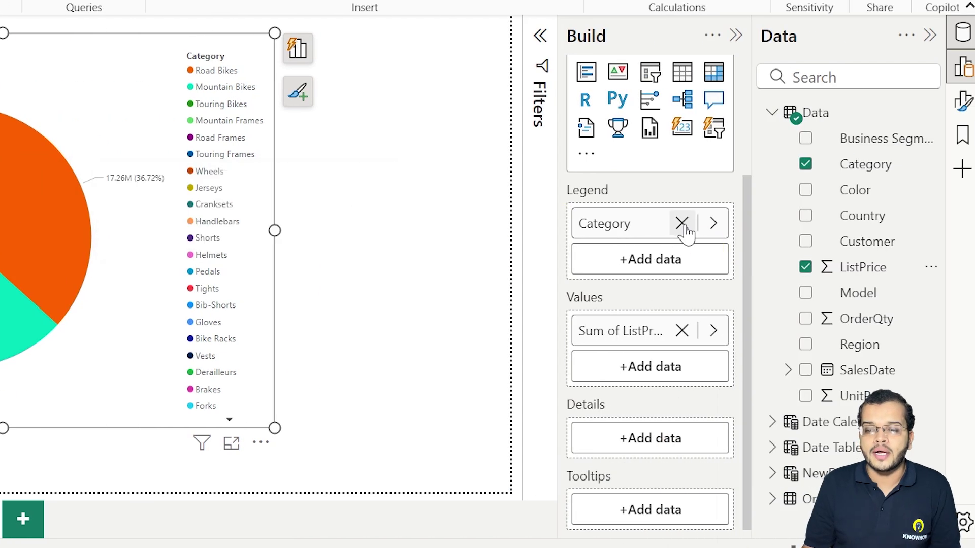
- Remove Category and ListPrice from the pie chart and expand the Orders table
left_click(680, 222)
left_click(682, 331)
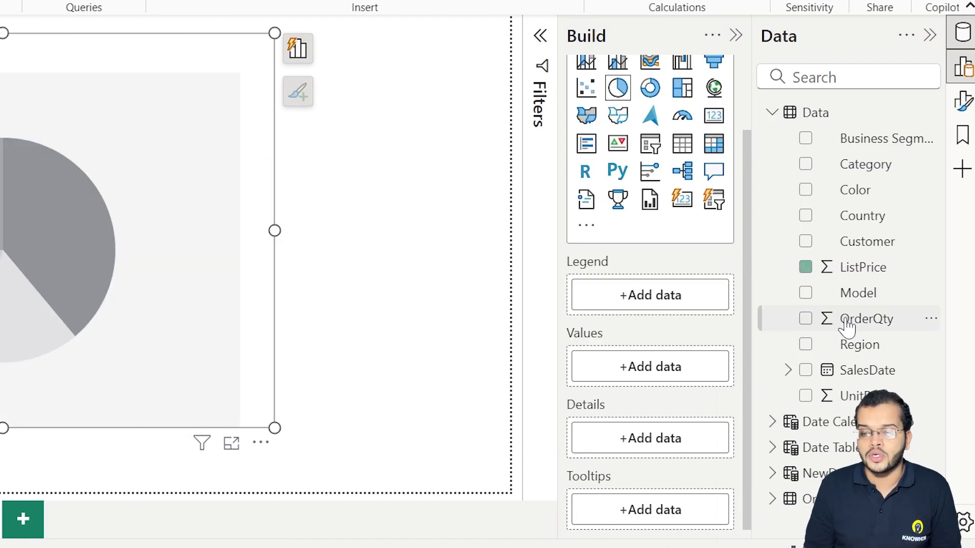
left_click(772, 113)
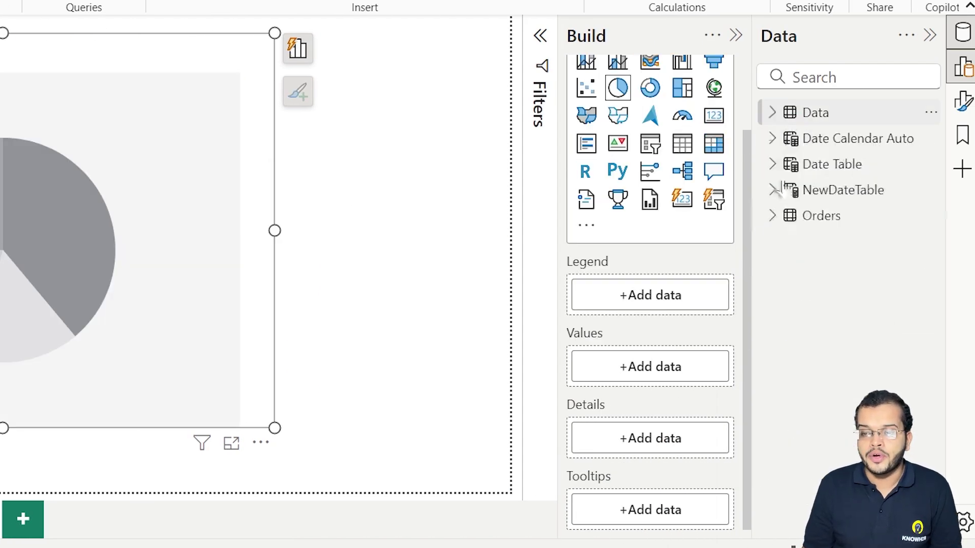
left_click(773, 215)
- Set Orders Category as the pie's legend and Sum of Sales as its values
left_click_drag(831, 242, 636, 294)
scroll(833, 342, "down", 5)
scroll(833, 343, "down", 3)
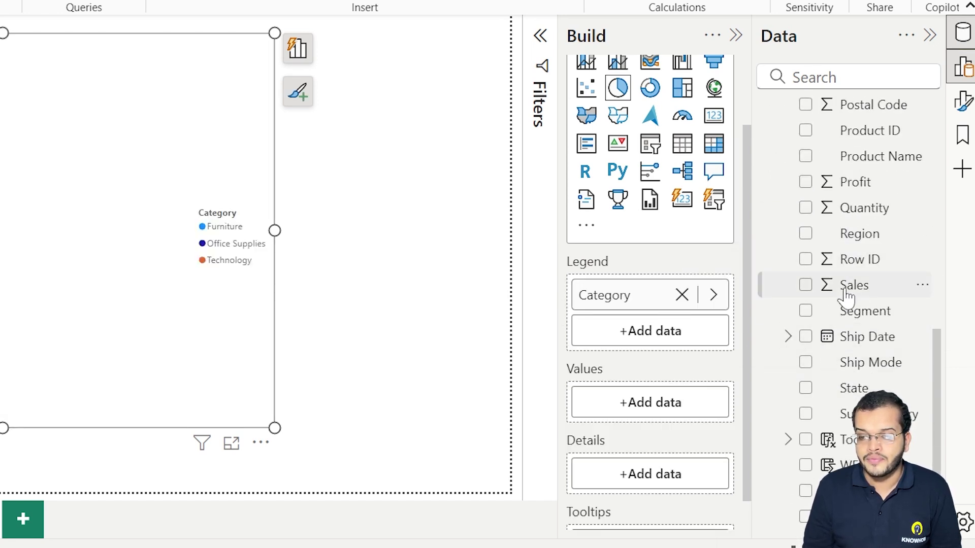
left_click_drag(791, 285, 660, 403)
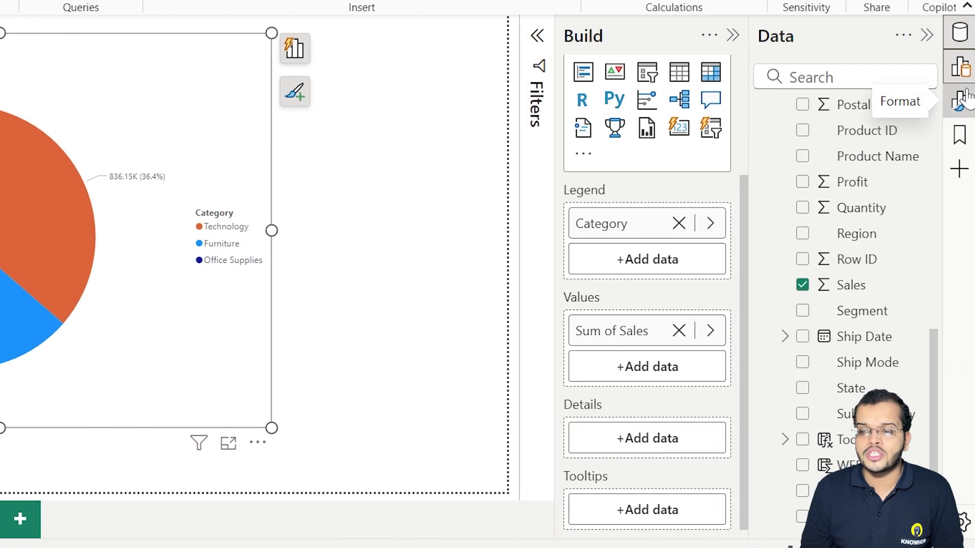
left_click(960, 98)
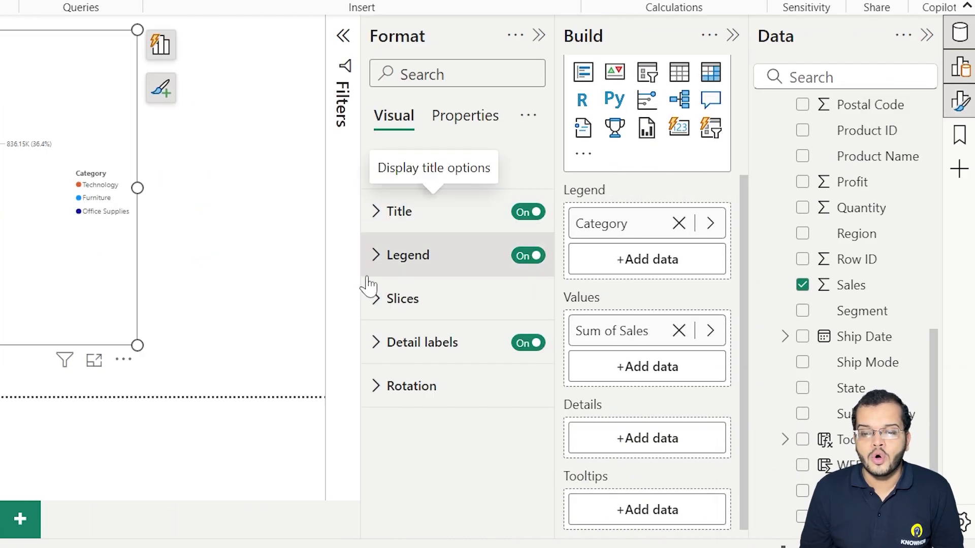
- Format the pie's detail label values as Segoe UI Bold, size 14, in black
left_click(373, 343)
scroll(391, 371, "down", 3)
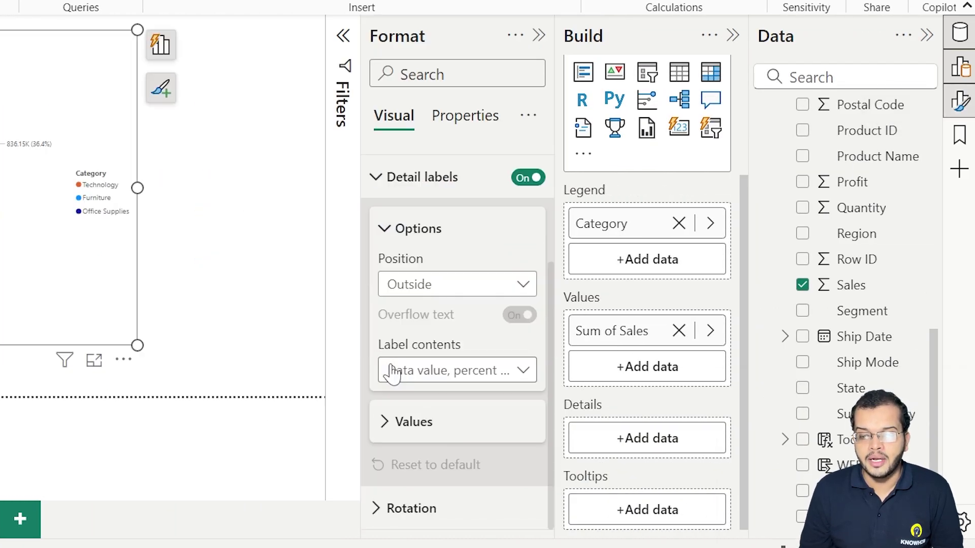
left_click(381, 433)
scroll(380, 433, "down", 5)
scroll(451, 249, "up", 3)
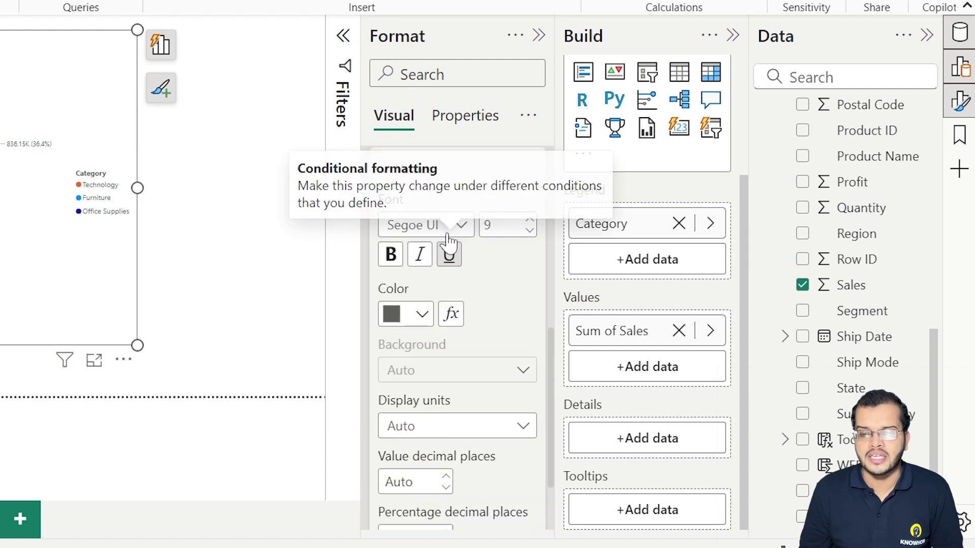
left_click(447, 262)
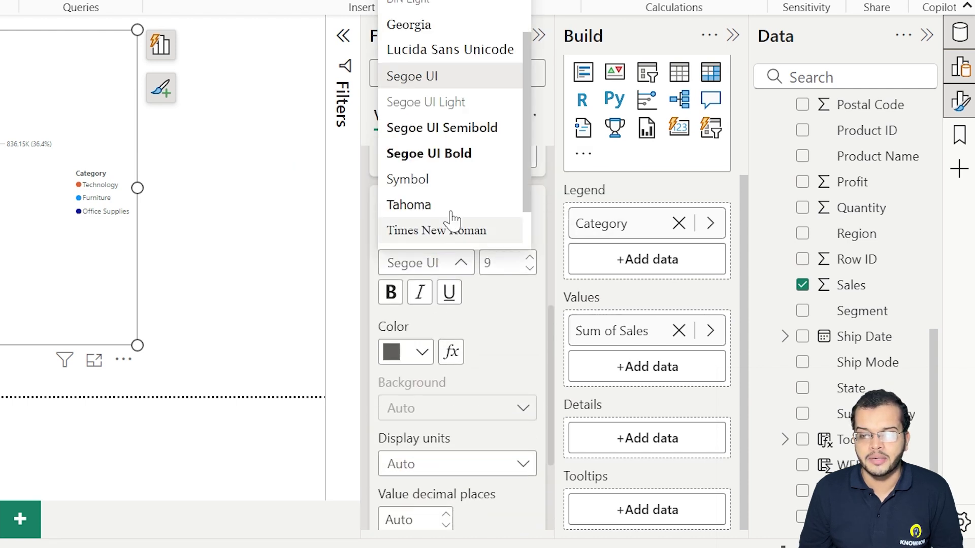
left_click(447, 153)
left_click(529, 257)
left_click(529, 257)
left_click(529, 258)
left_click(530, 258)
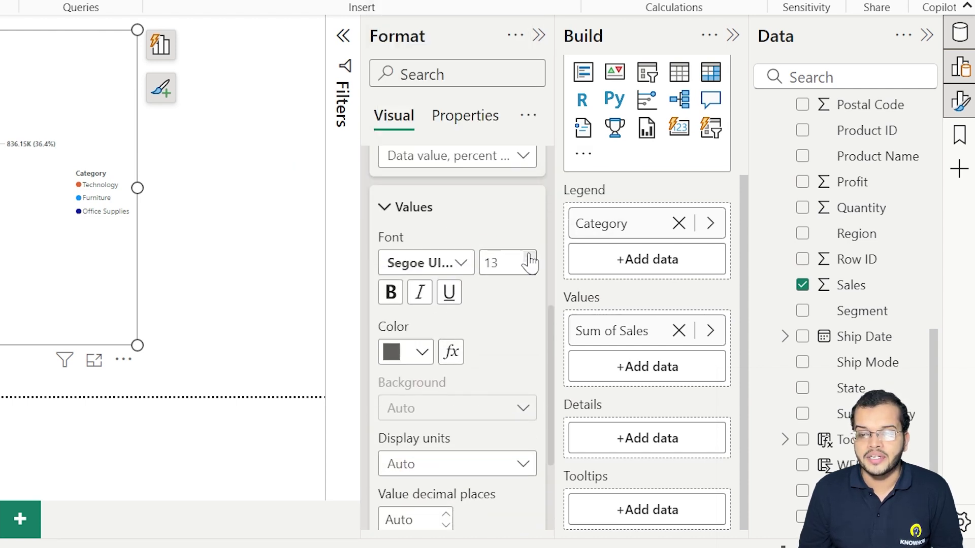
left_click(529, 257)
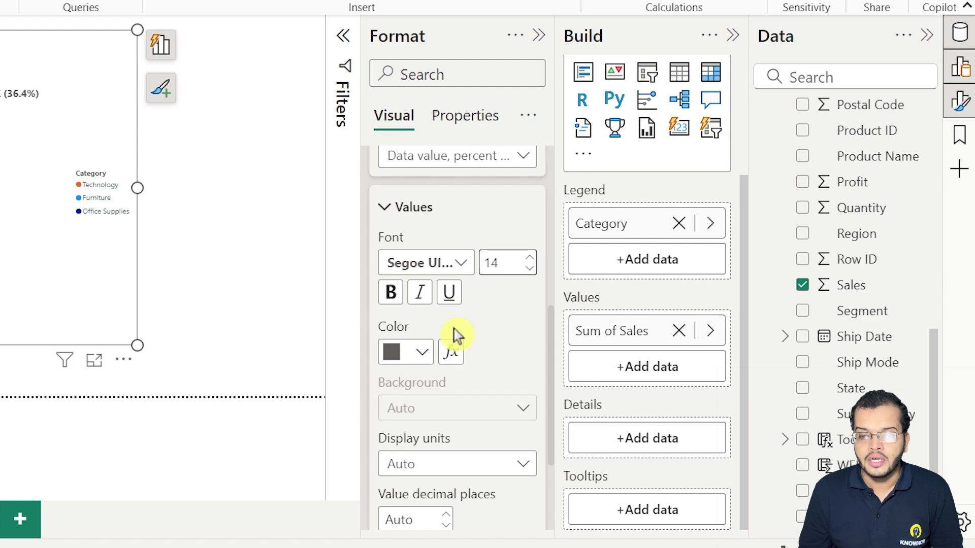
left_click(422, 356)
left_click(435, 265)
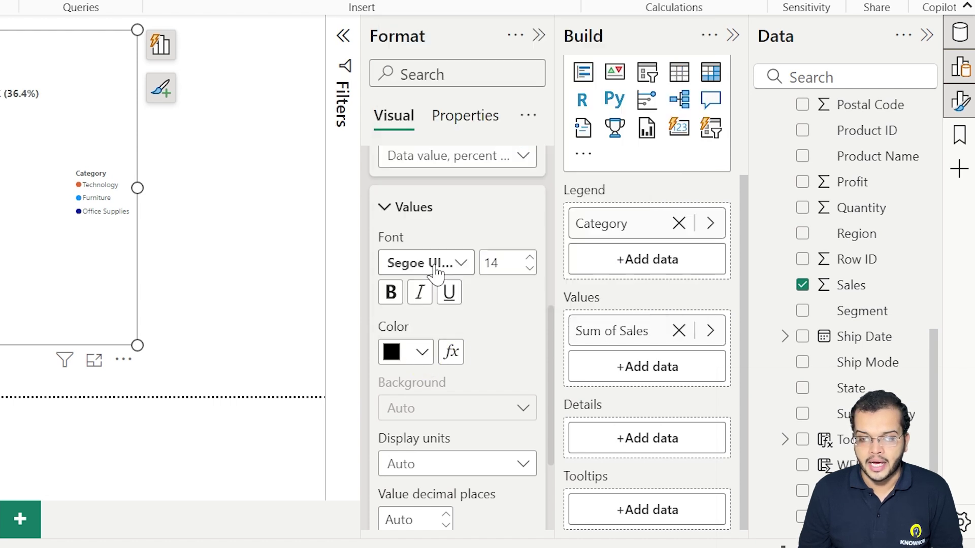
scroll(442, 285, "up", 5)
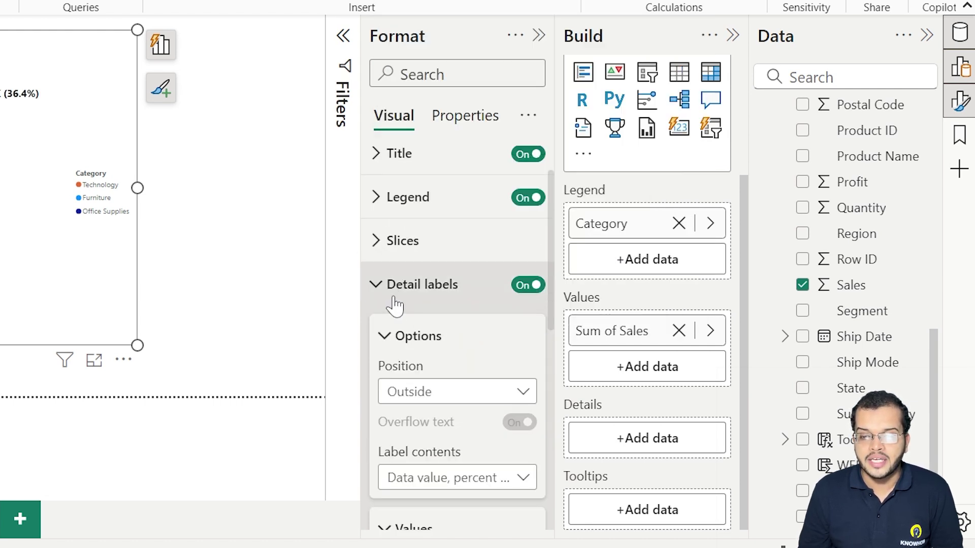
left_click(374, 289)
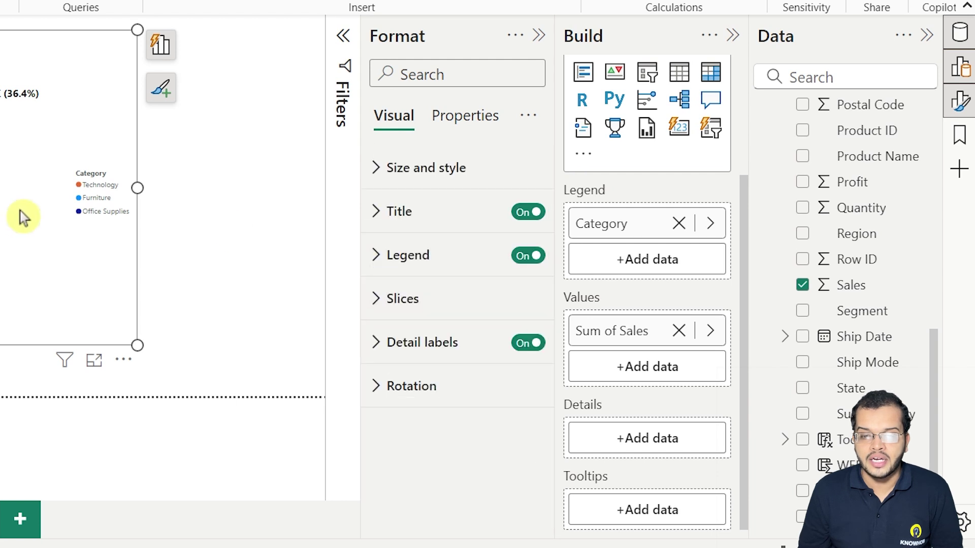
- Make the pie chart legend text Segoe UI Bold, size 14, in black
left_click(378, 258)
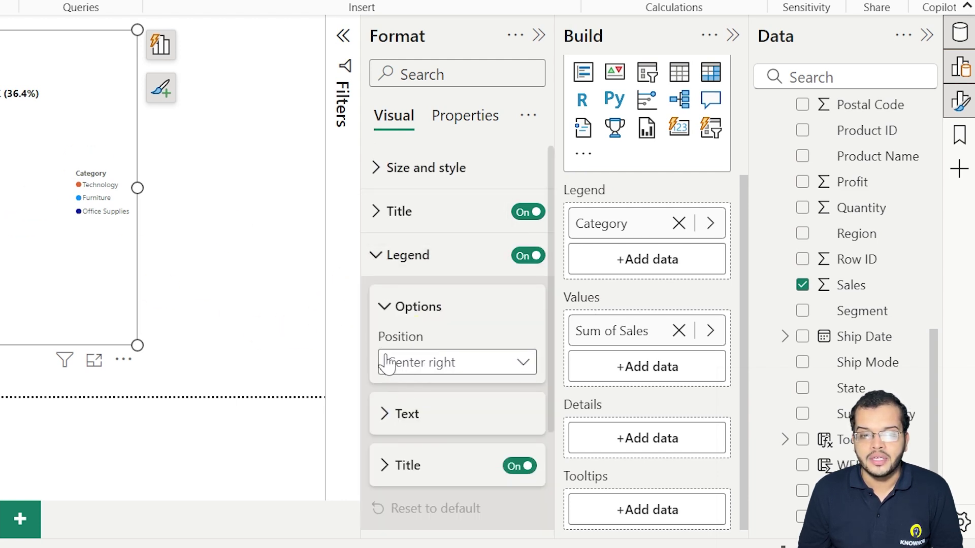
scroll(399, 330, "down", 3)
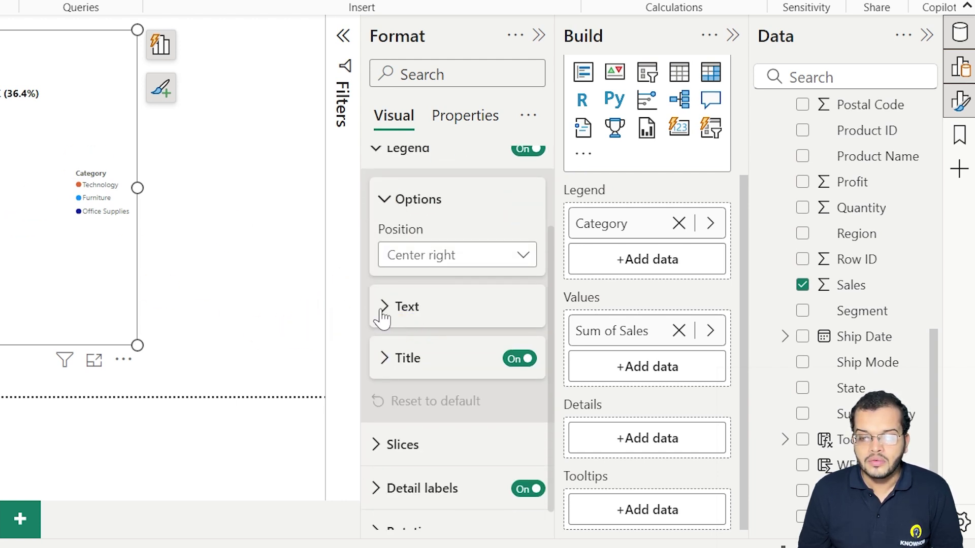
left_click(388, 321)
left_click(425, 362)
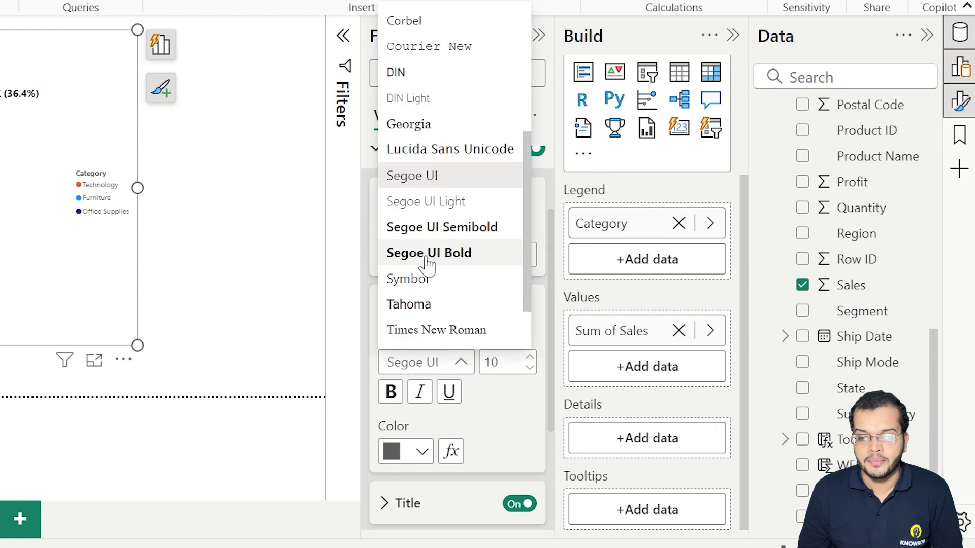
left_click(427, 256)
left_click(530, 357)
left_click(529, 358)
left_click(529, 358)
left_click(530, 357)
left_click(530, 357)
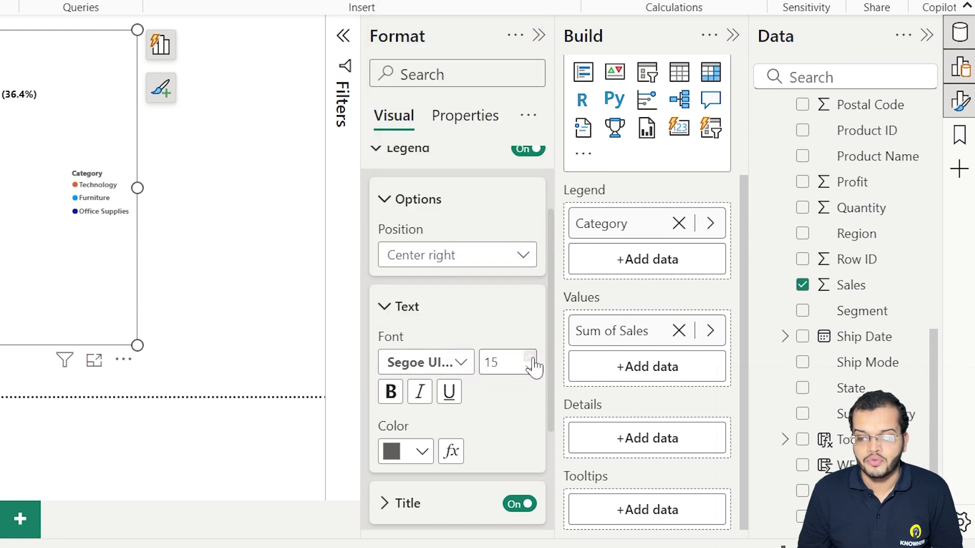
left_click(530, 368)
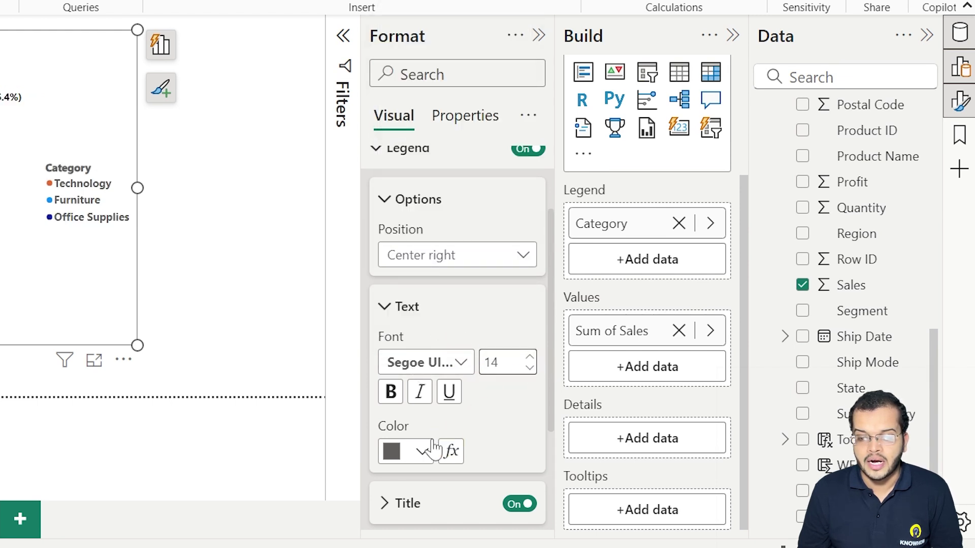
left_click(413, 456)
left_click(406, 357)
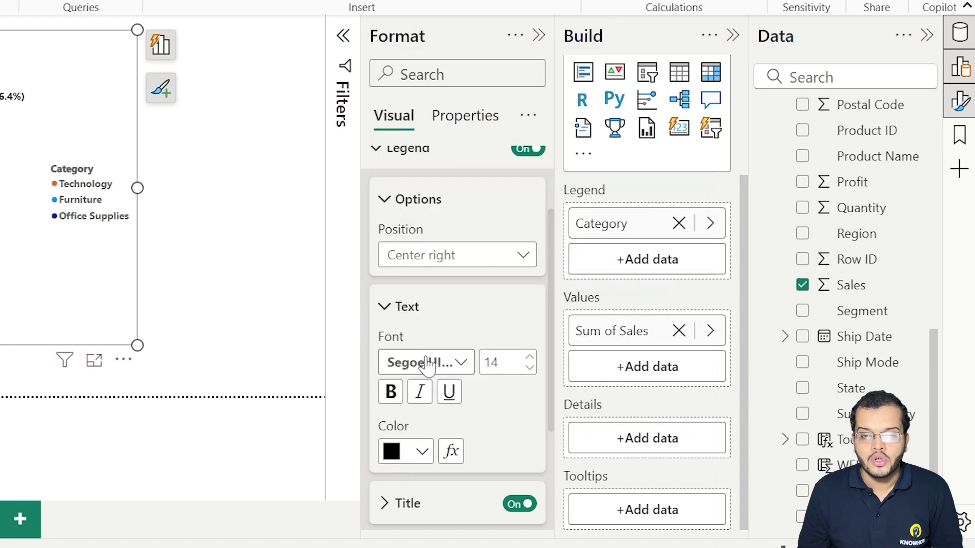
left_click(376, 153)
- Give the chart title Segoe UI Bold white text on a black background
left_click(376, 213)
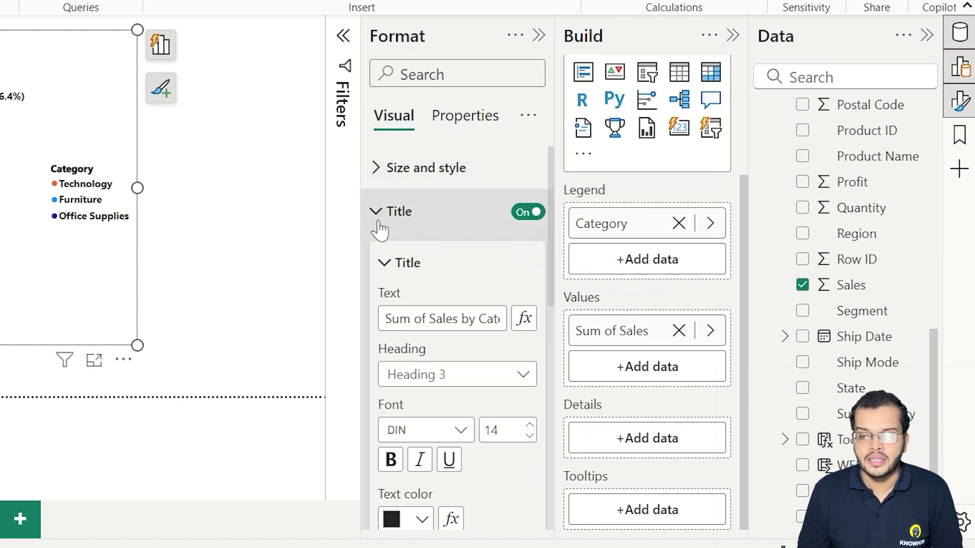
scroll(413, 337, "down", 2)
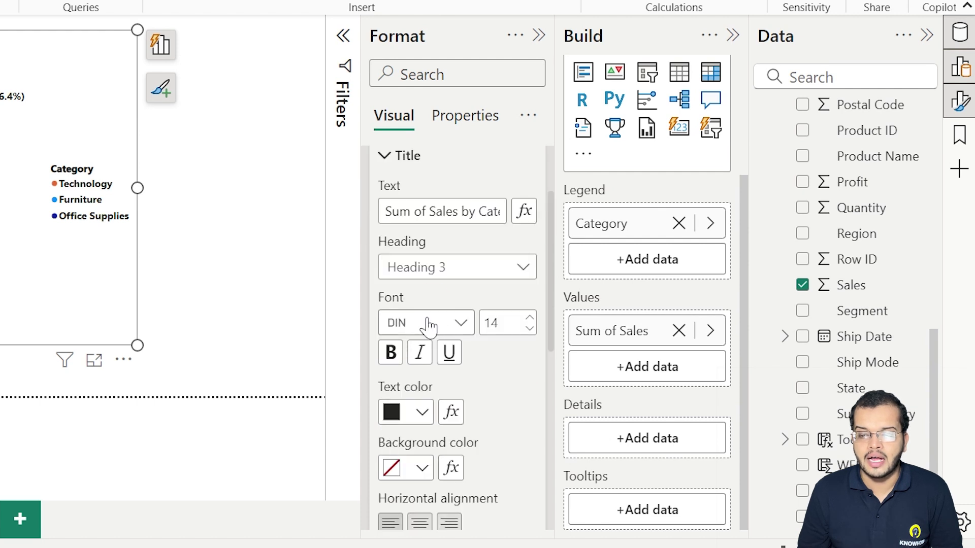
left_click(424, 322)
scroll(435, 232, "down", 5)
left_click(450, 142)
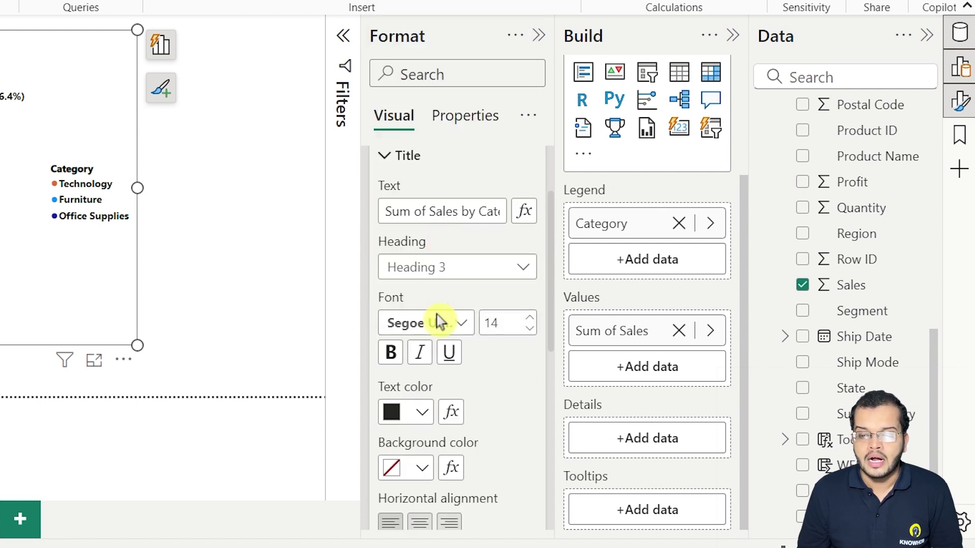
left_click(421, 412)
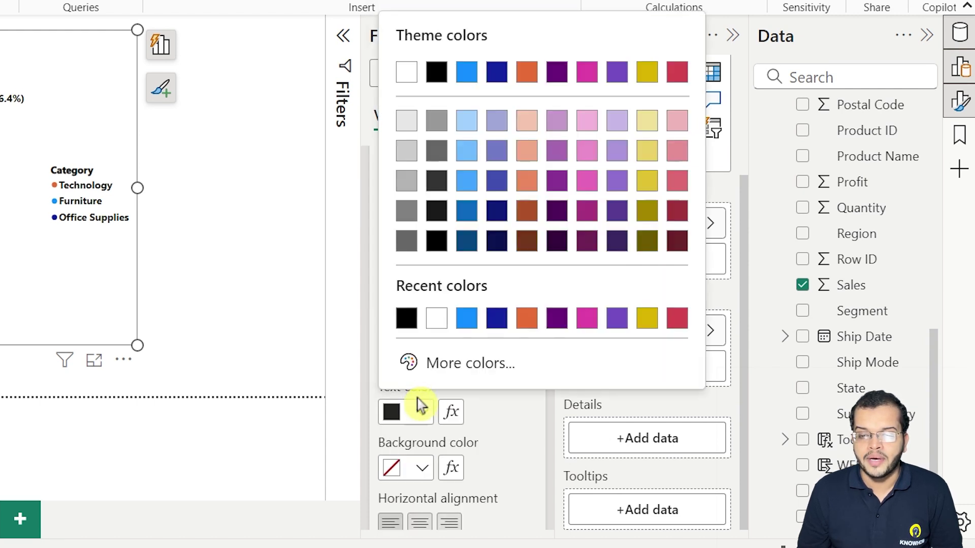
left_click(432, 325)
left_click(422, 471)
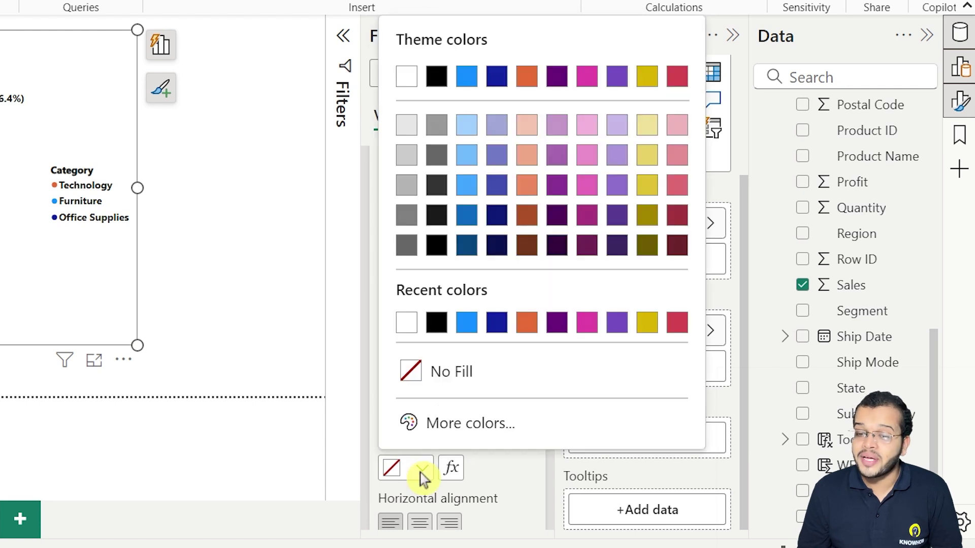
left_click(436, 323)
- Center-align the chart title and raise its font size to 16
scroll(425, 433, "down", 3)
left_click(420, 419)
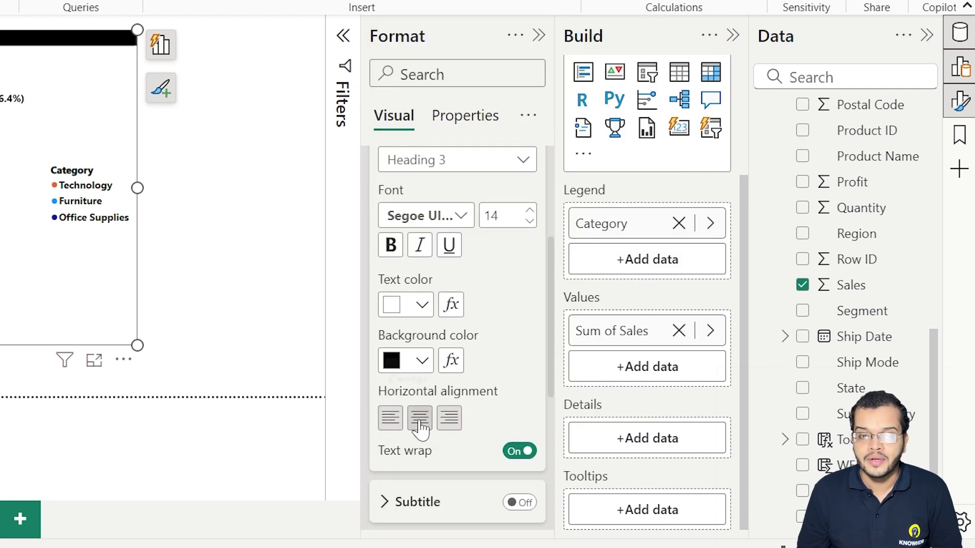
scroll(489, 392, "up", 3)
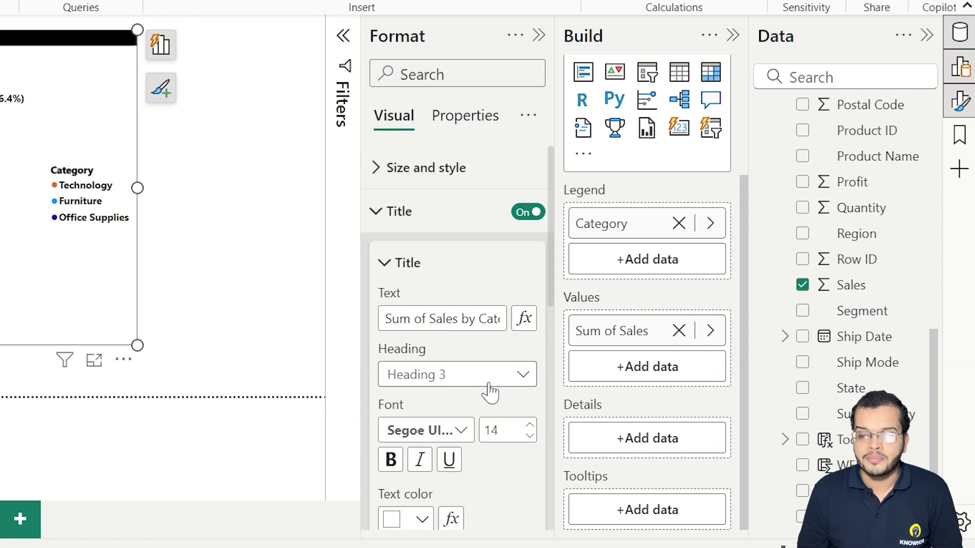
left_click(529, 425)
left_click(530, 425)
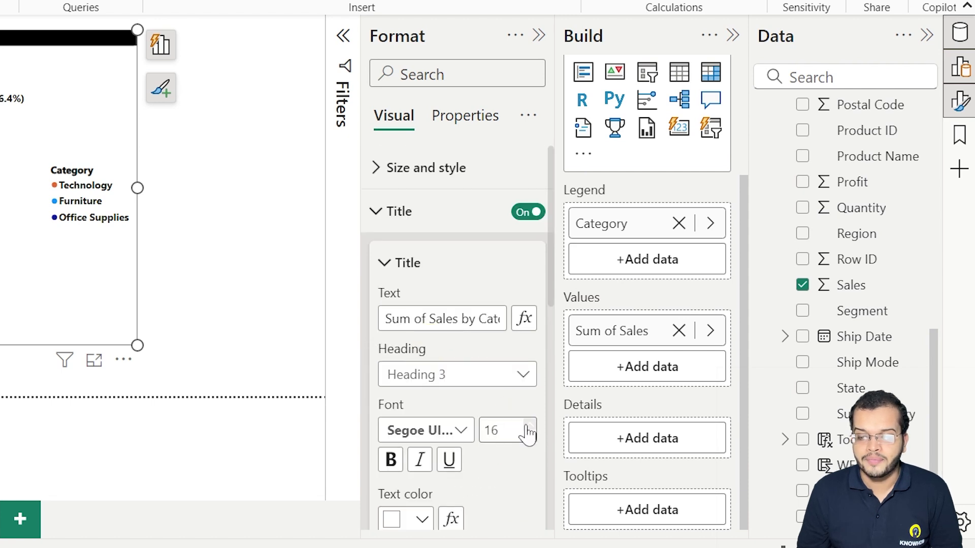
left_click(376, 223)
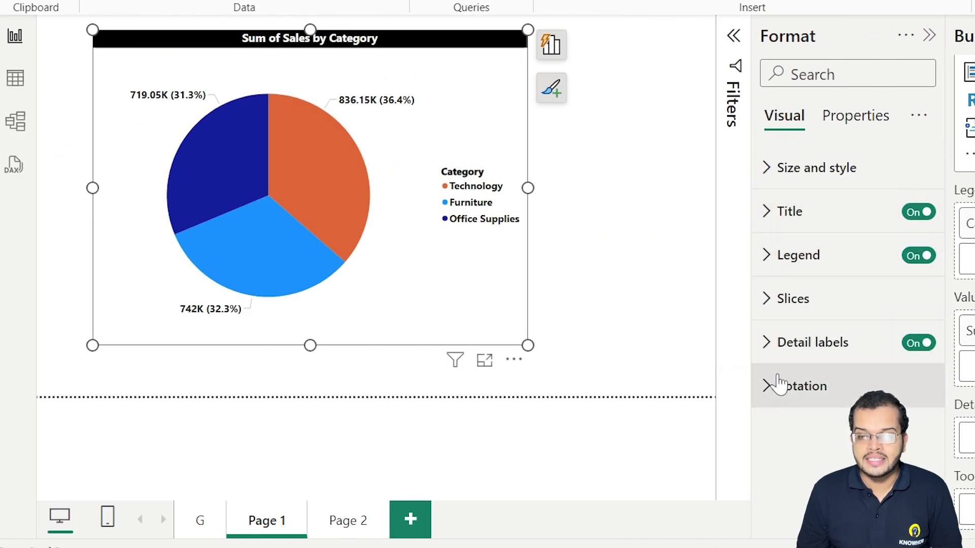
- Reposition the Sales by Category pie chart on a wider canvas, then go to Page 2
left_click(581, 303)
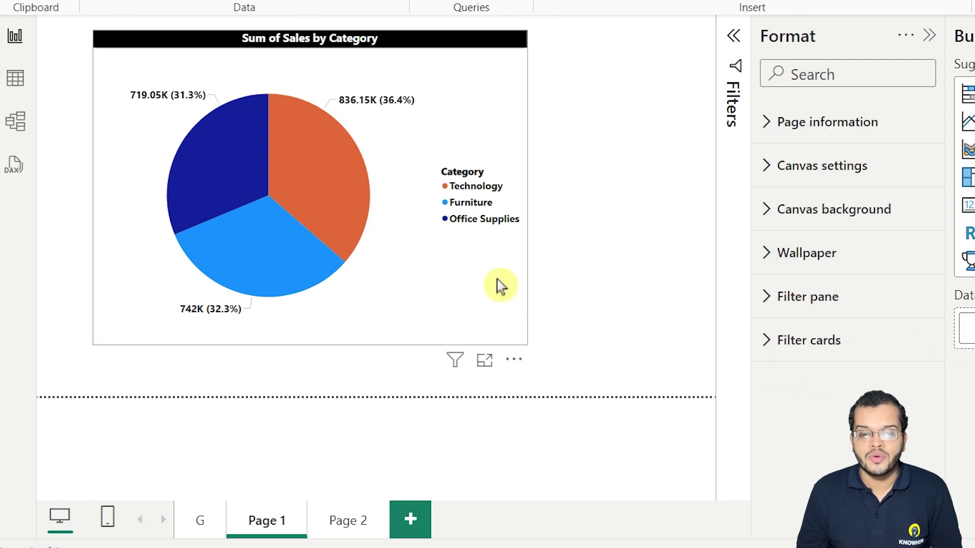
left_click_drag(507, 274, 639, 256)
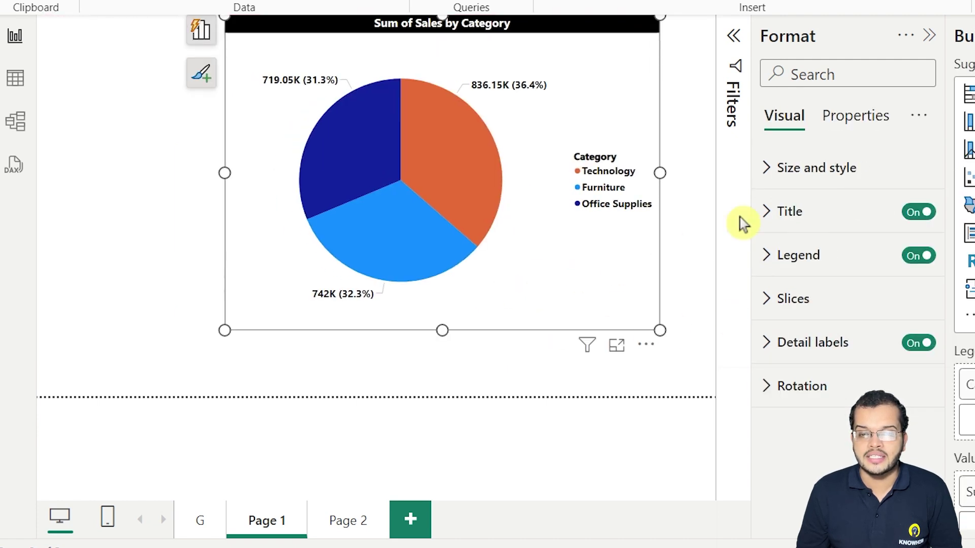
left_click(931, 37)
left_click_drag(770, 362, 668, 370)
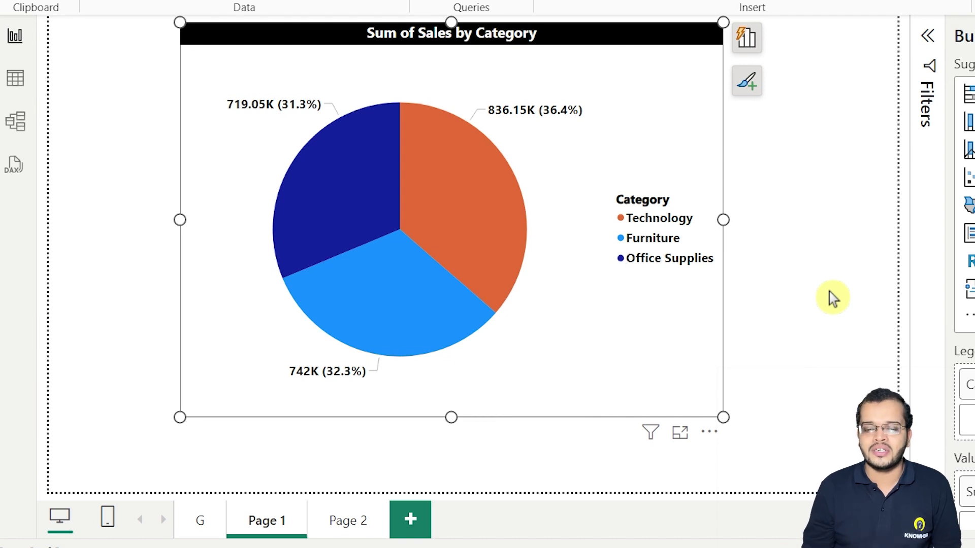
left_click(326, 531)
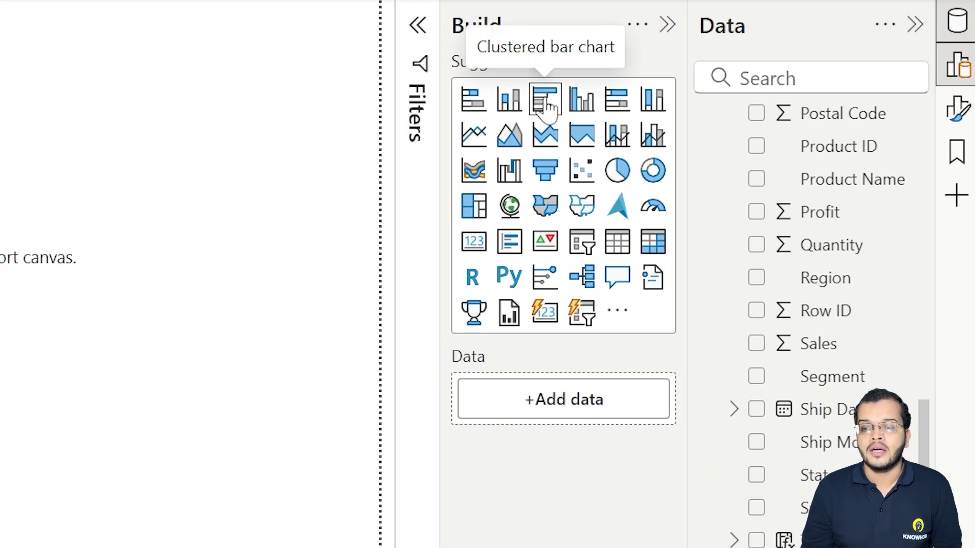
- Add a clustered bar chart to Page 2, enlarged to fill the page and shifted right
left_click(546, 107)
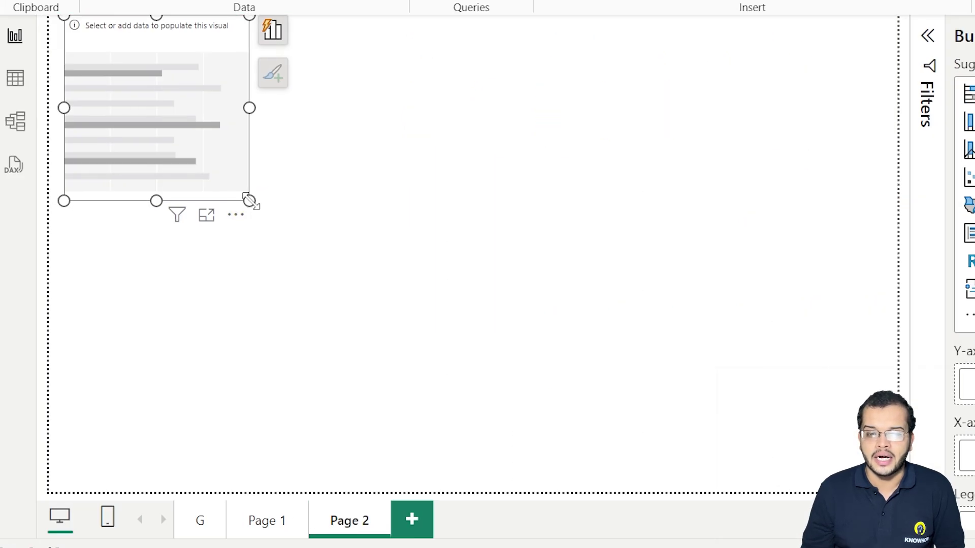
left_click_drag(242, 201, 565, 523)
left_click_drag(528, 428, 594, 425)
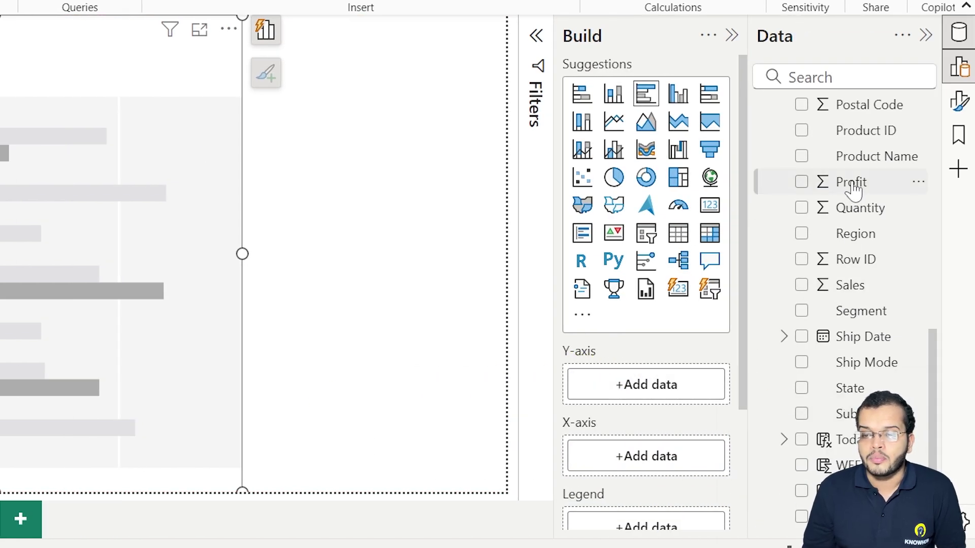
- Put Profit on the X-axis and Sub-Category on the Y-axis of the bar chart
left_click_drag(851, 183, 645, 462)
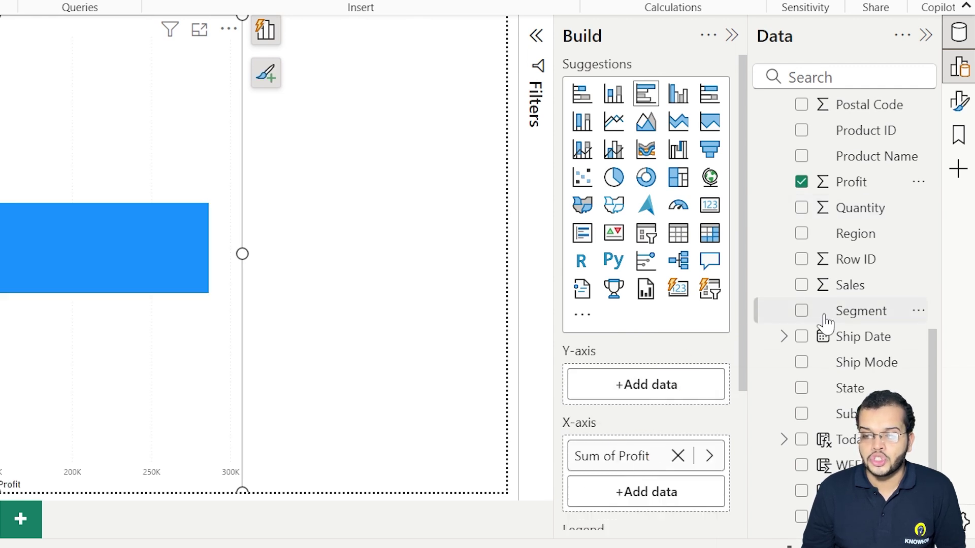
scroll(819, 340, "up", 3)
scroll(818, 341, "up", 1)
scroll(815, 339, "down", 4)
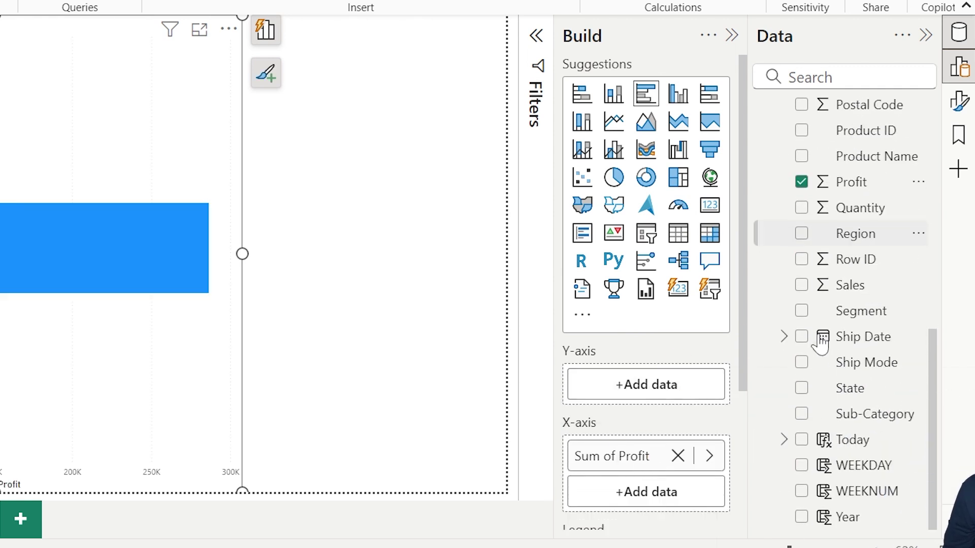
left_click_drag(865, 420, 660, 390)
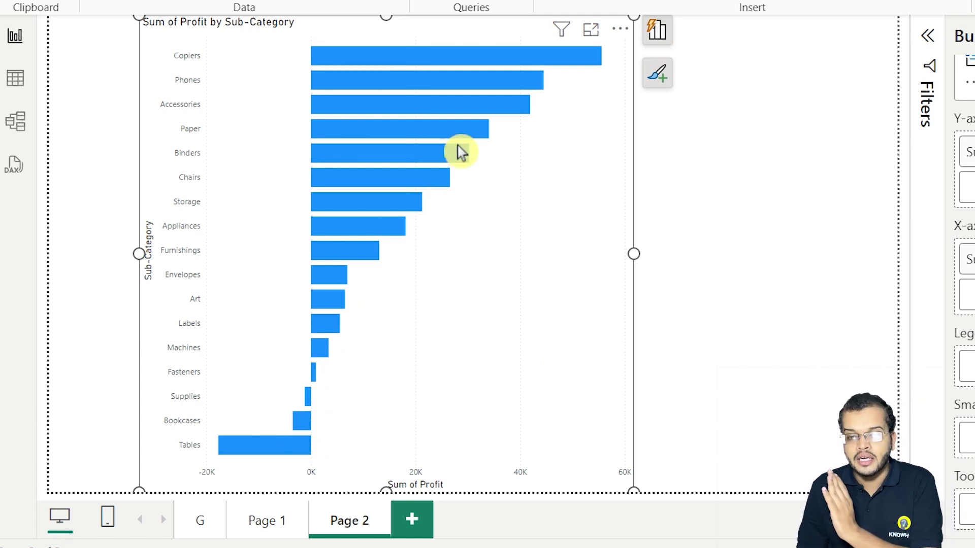
mouse_move(523, 121)
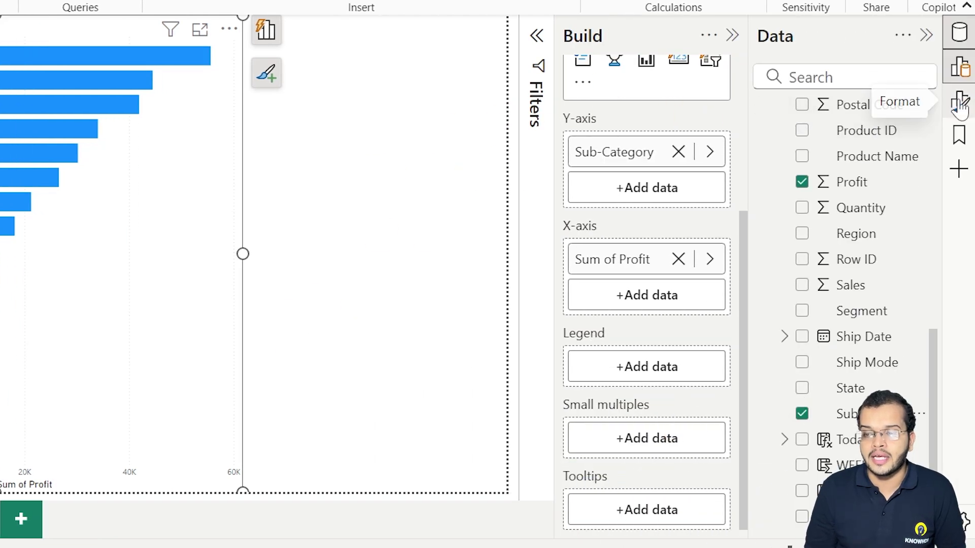
- Turn on data labels for the bar chart and expand their Value settings
left_click(960, 101)
scroll(445, 446, "down", 3)
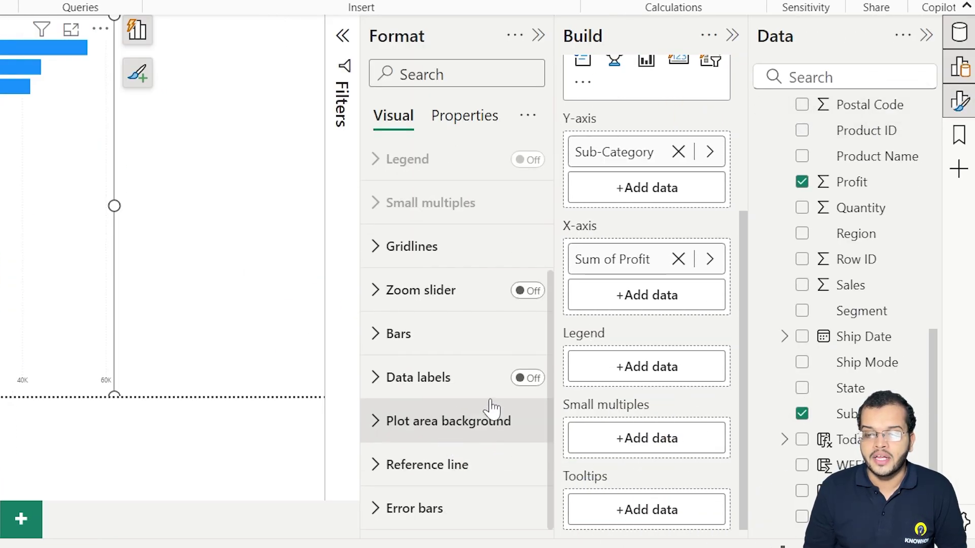
left_click(528, 379)
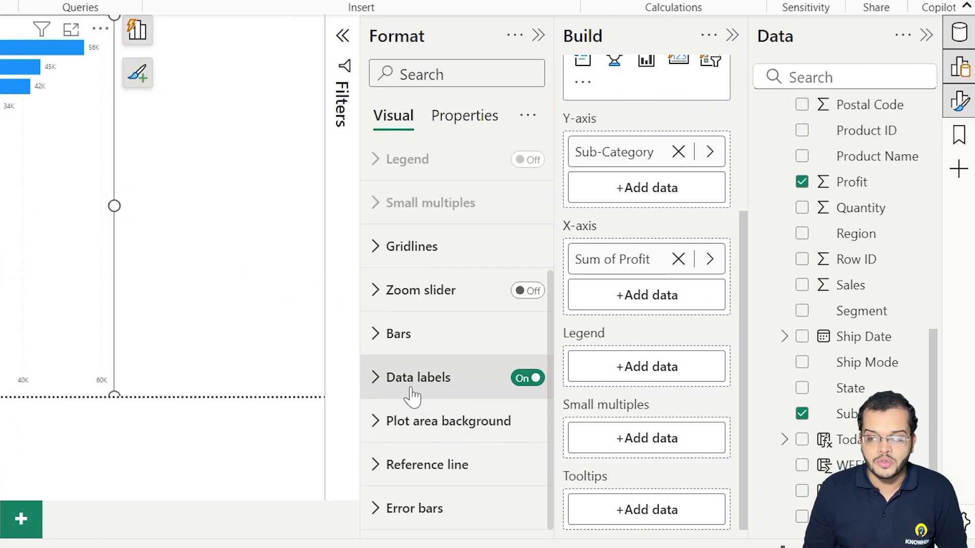
left_click(381, 386)
scroll(386, 385, "down", 5)
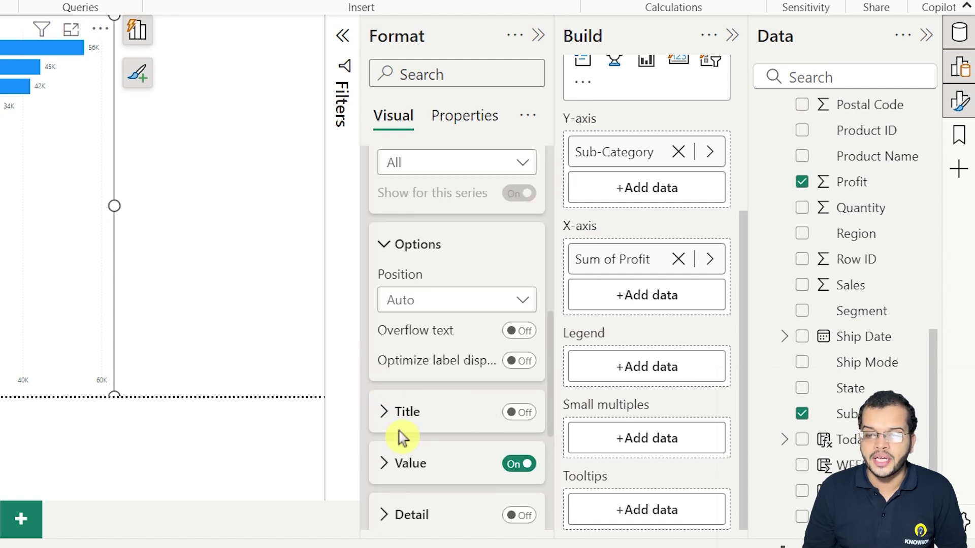
scroll(391, 421, "down", 2)
left_click(388, 368)
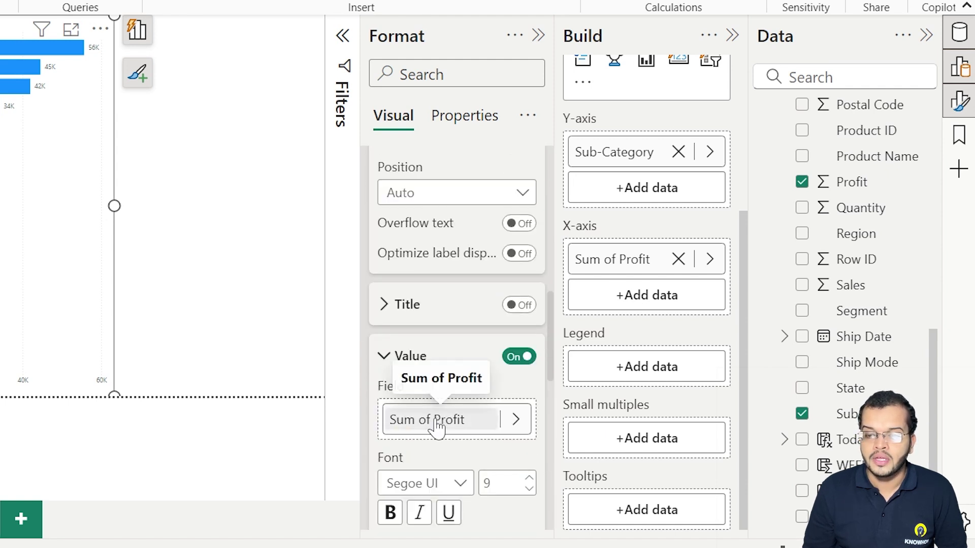
- Make the value labels Segoe UI Bold, size 12, in black
scroll(442, 386, "down", 4)
left_click(450, 267)
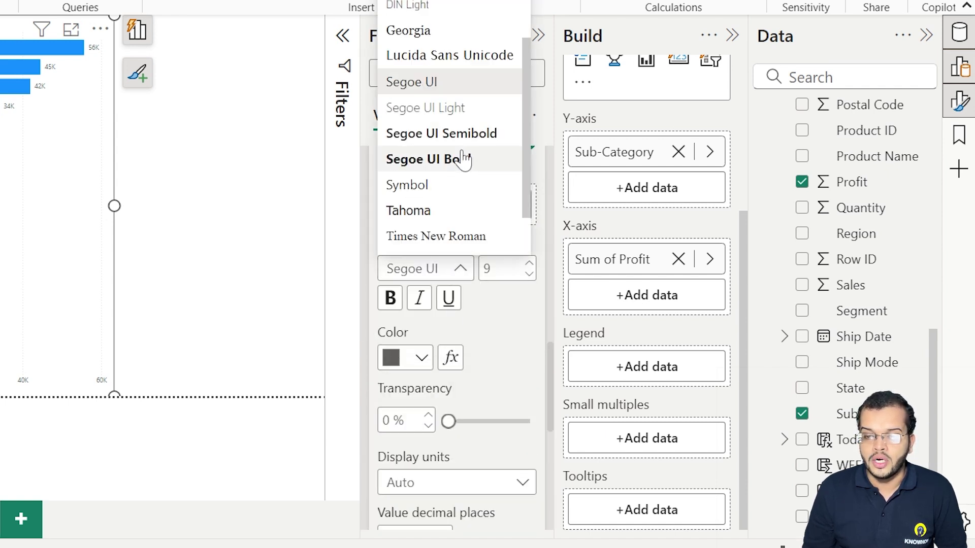
left_click(466, 160)
left_click(528, 263)
left_click(528, 264)
left_click(527, 264)
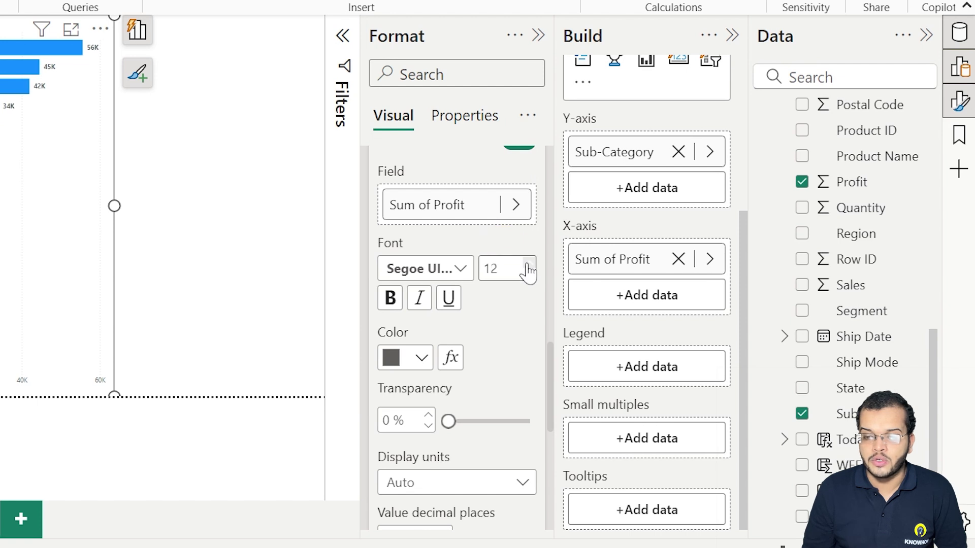
left_click(422, 362)
left_click(407, 269)
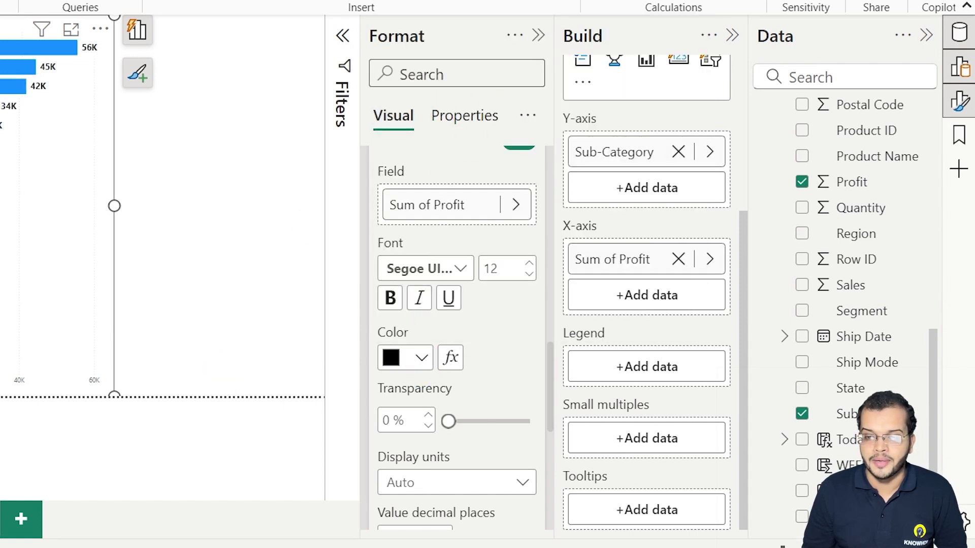
left_click(539, 36)
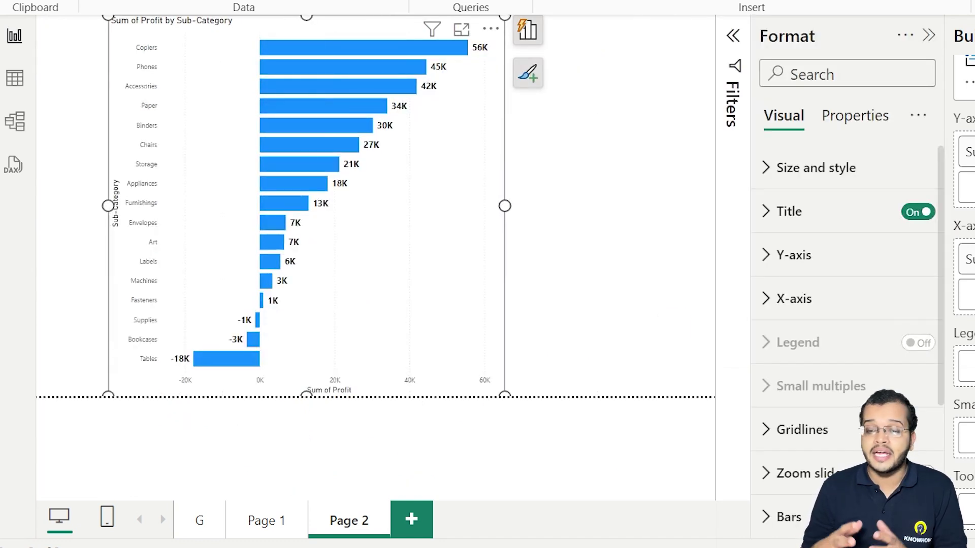
- Color the bars with a Sum of Profit gradient, light salmon minimum to dark purple maximum
scroll(855, 322, "down", 3)
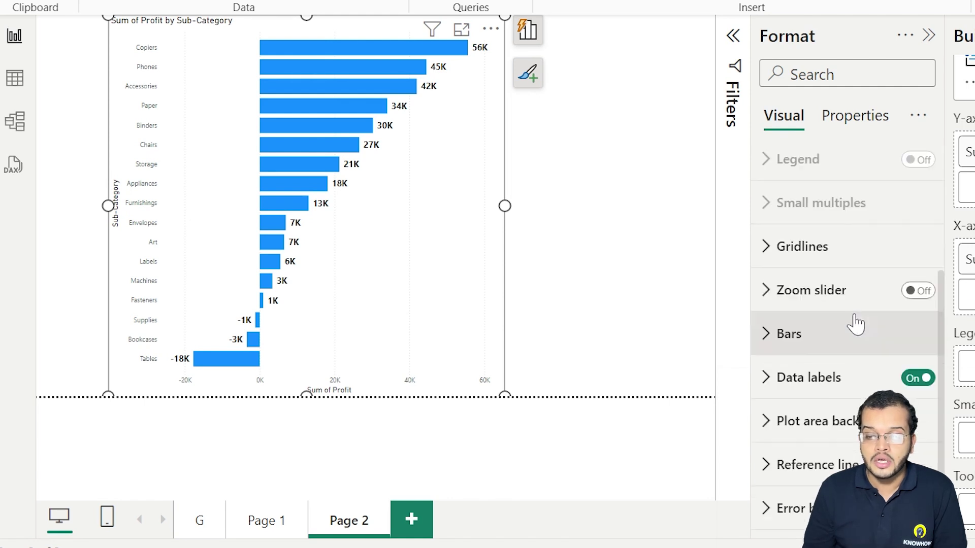
left_click(767, 335)
scroll(767, 337, "down", 4)
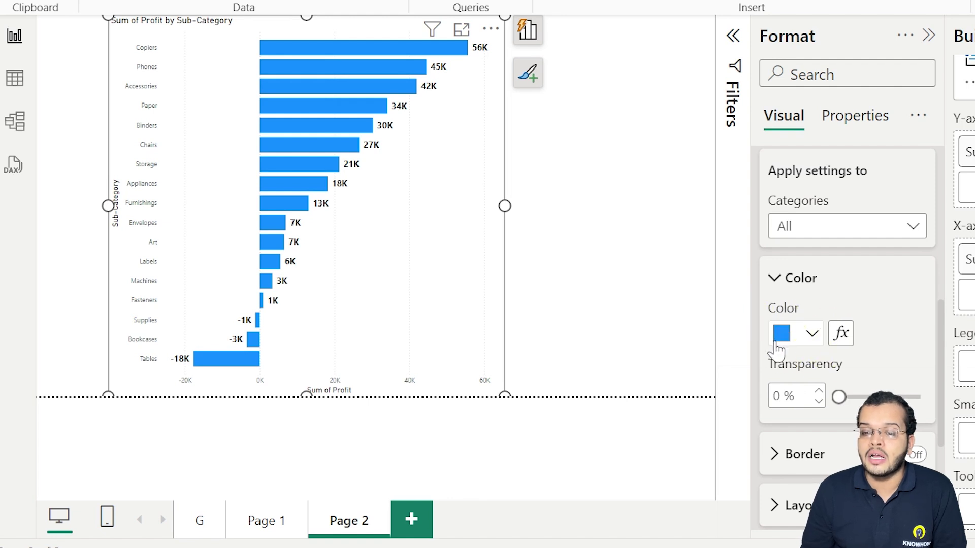
left_click(842, 333)
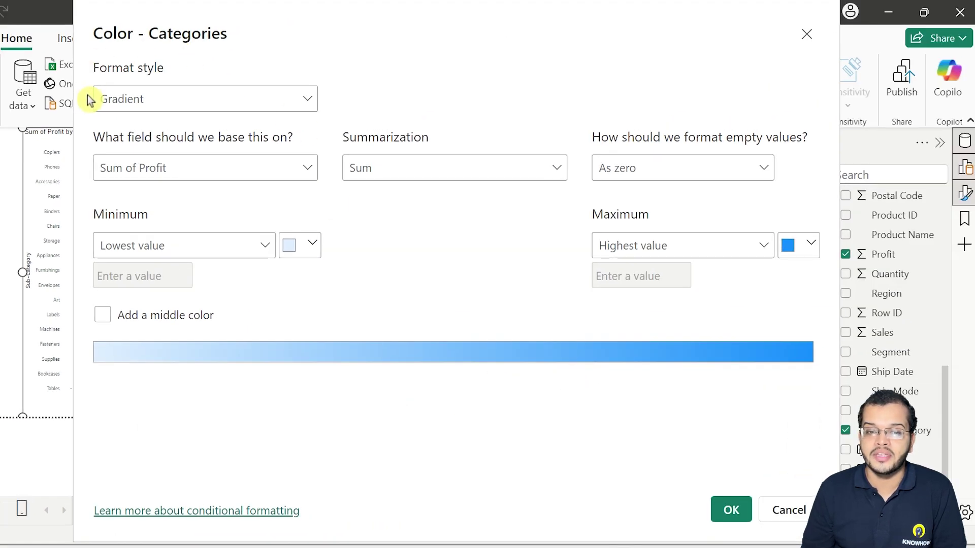
left_click(124, 99)
left_click(125, 99)
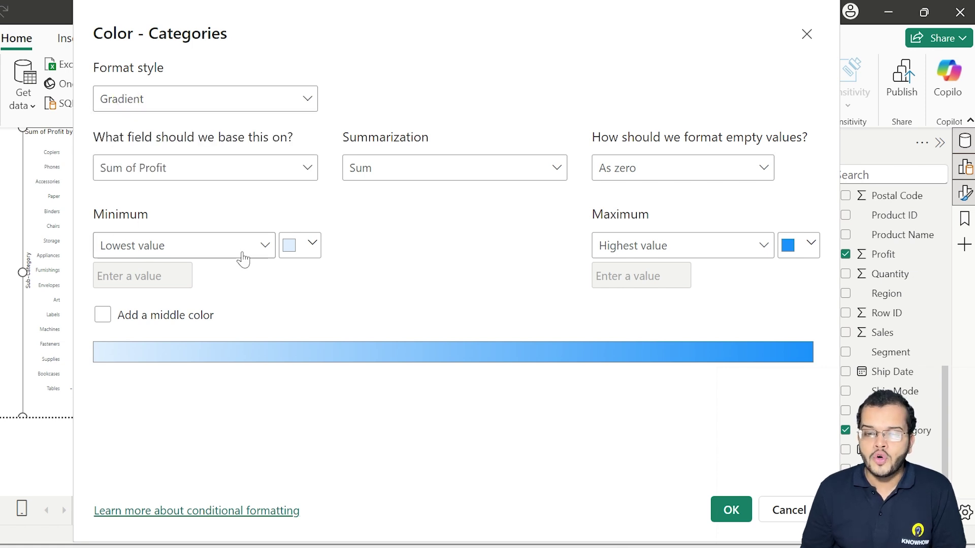
left_click(312, 254)
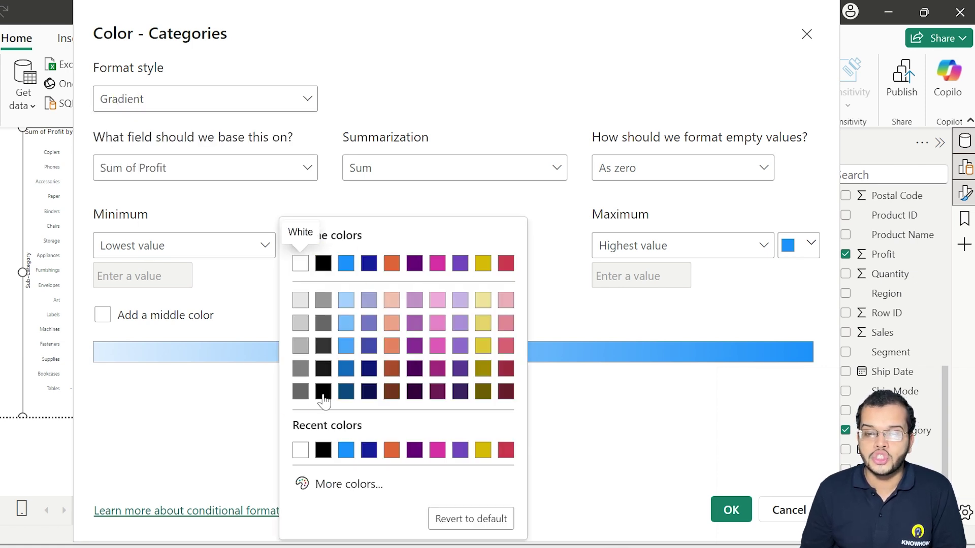
left_click(390, 301)
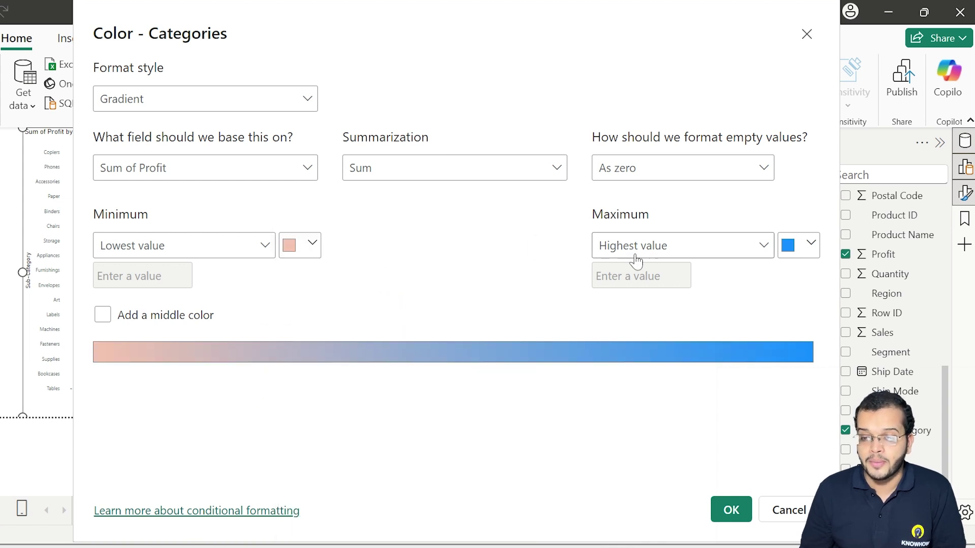
left_click(810, 244)
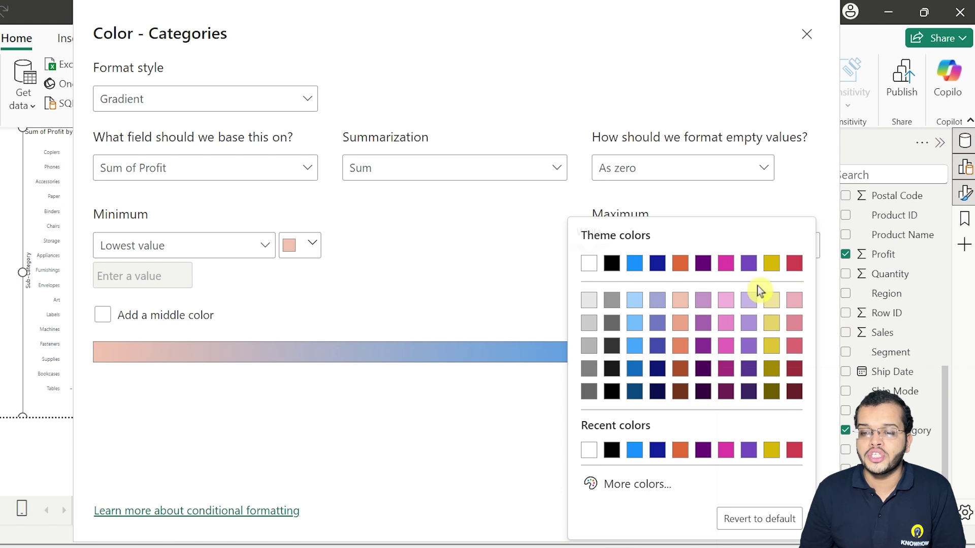
left_click(703, 392)
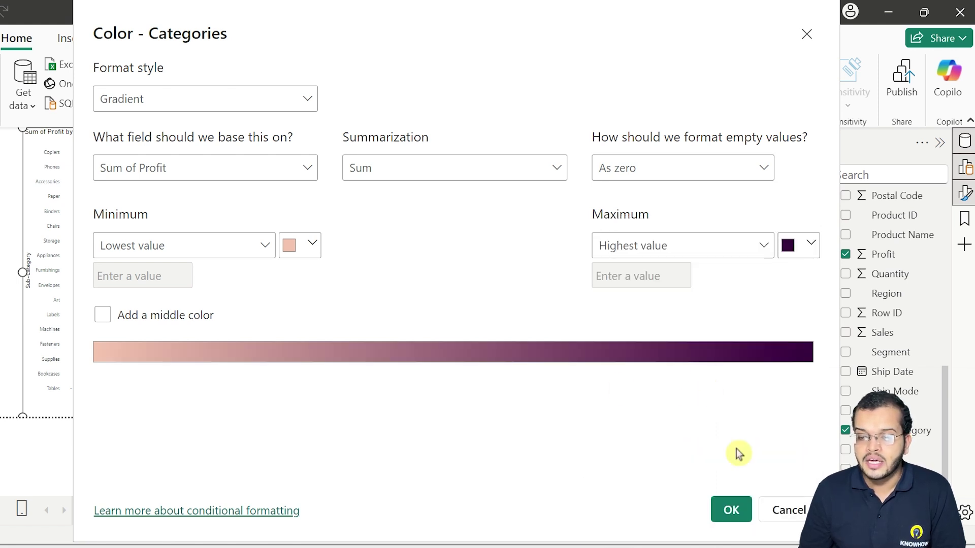
left_click(732, 510)
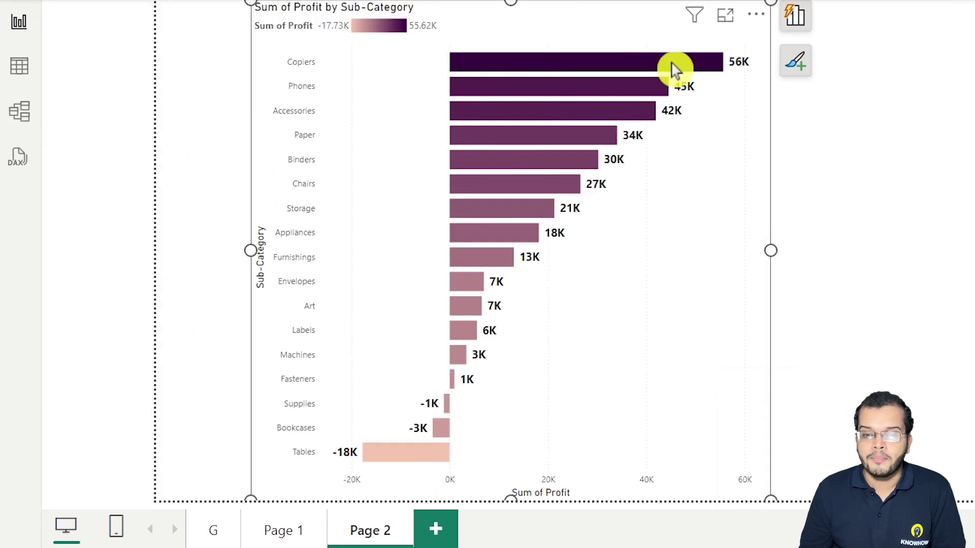
mouse_move(674, 69)
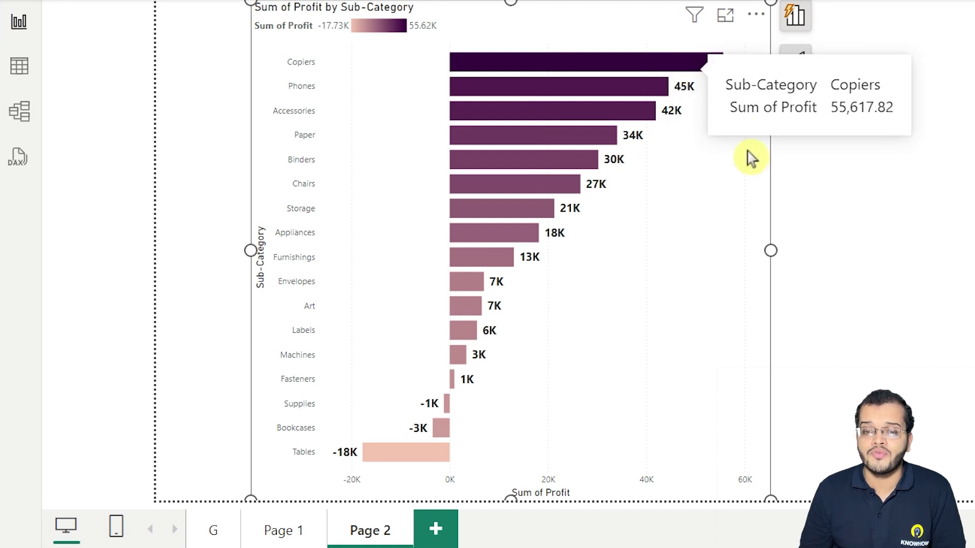